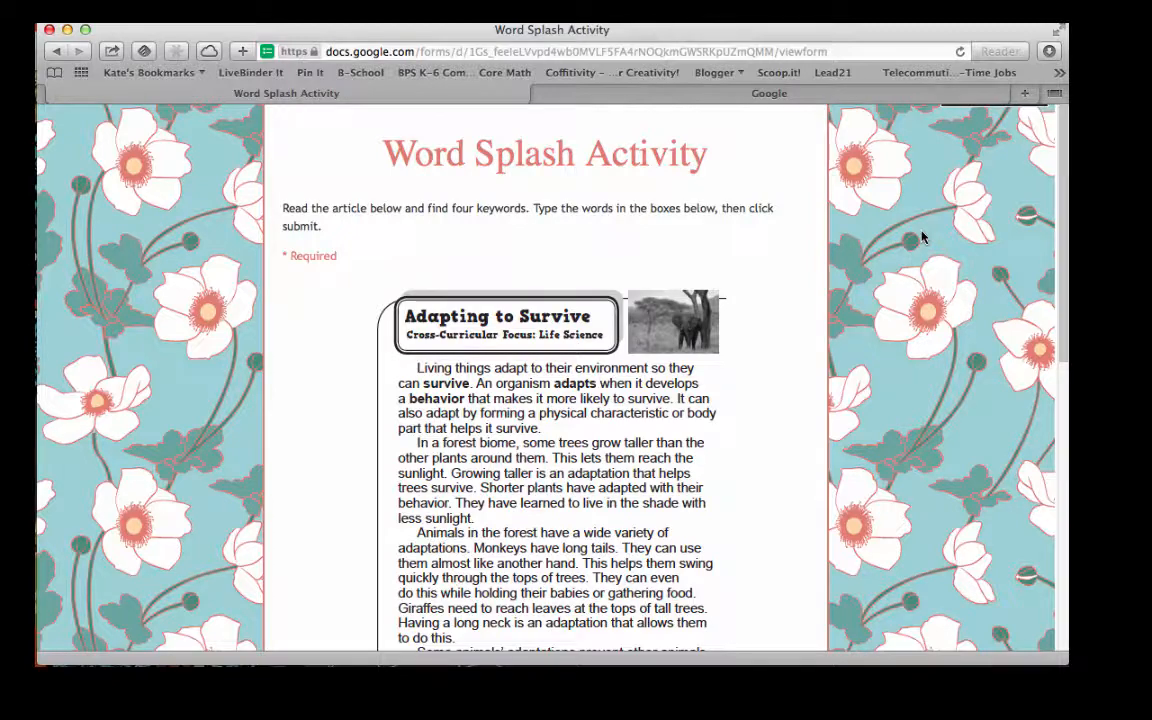
- Examine the live Word Splash Activity form, from the reading article to the name and keyword fields
scroll(922, 237, down, 4)
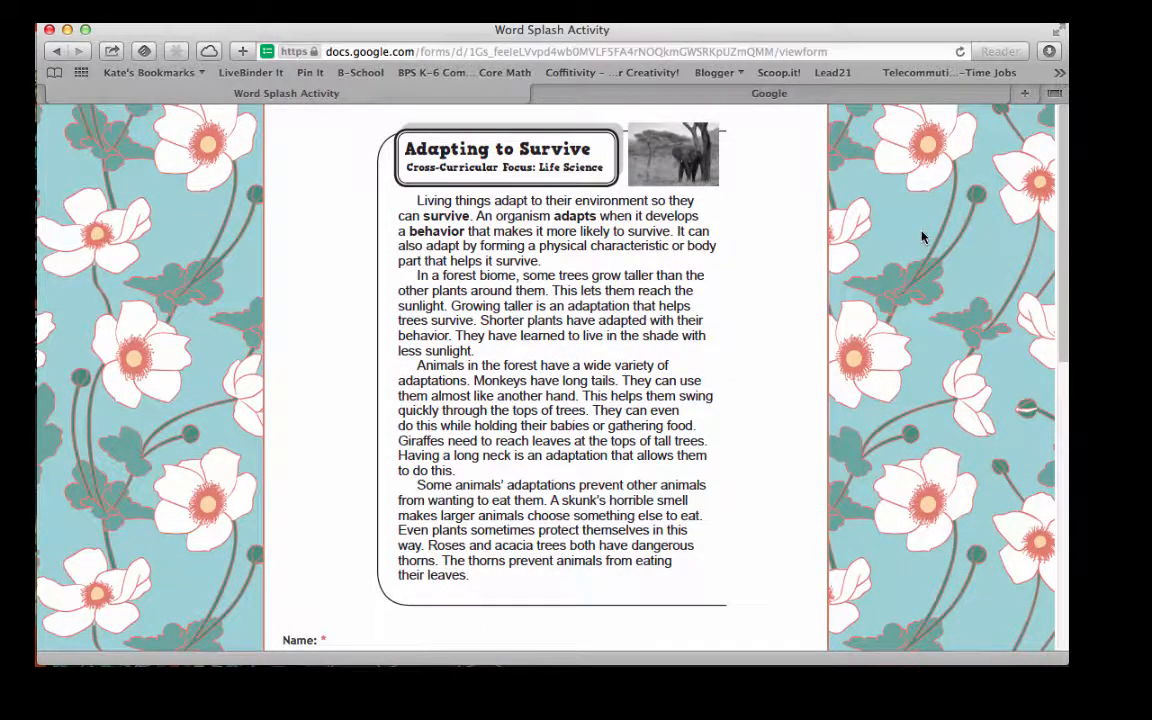
scroll(922, 237, down, 10)
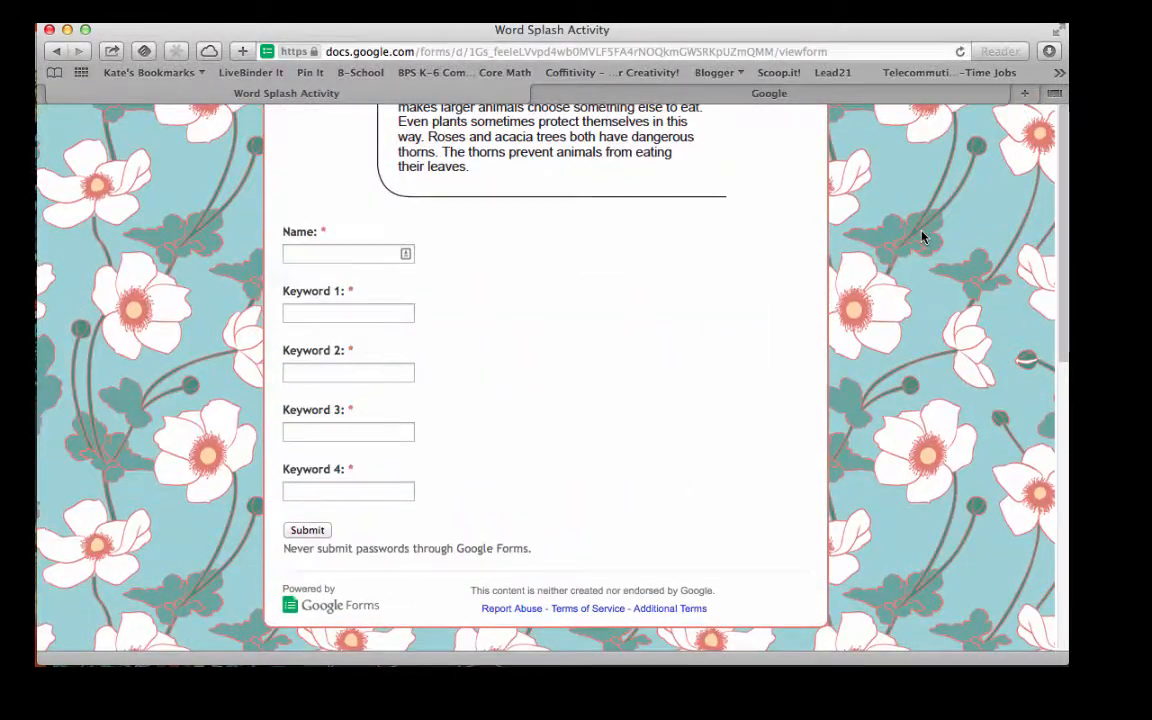
click(352, 256)
click(360, 314)
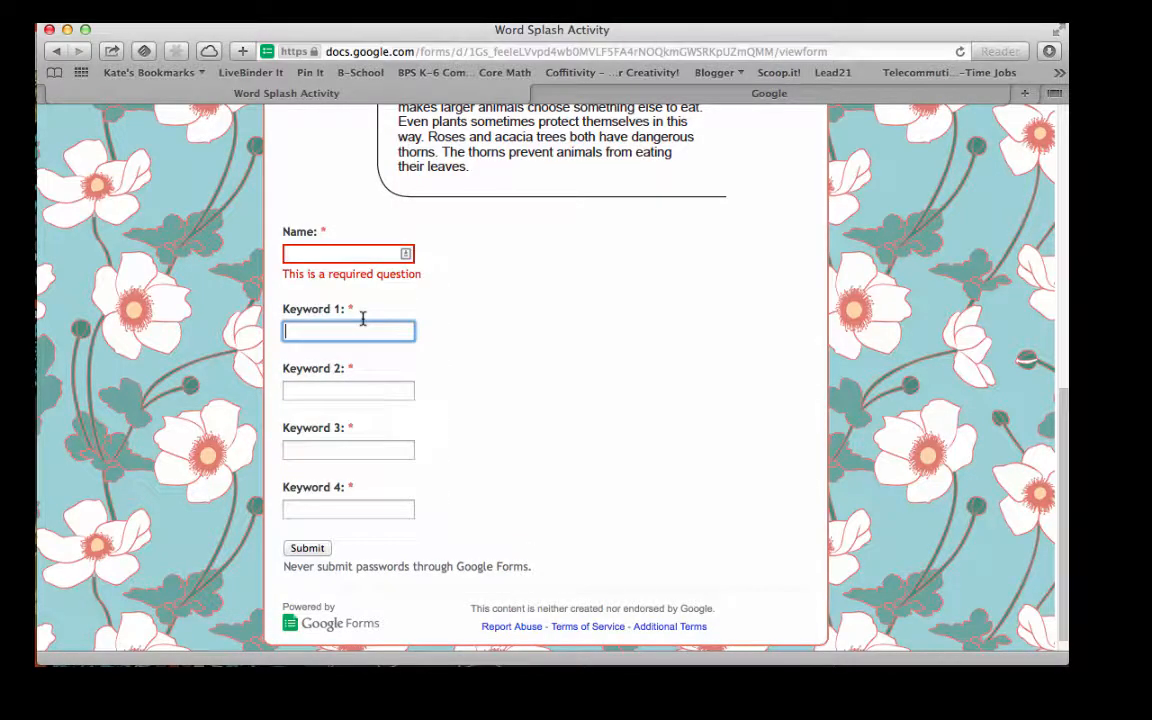
click(531, 258)
scroll(531, 258, up, 10)
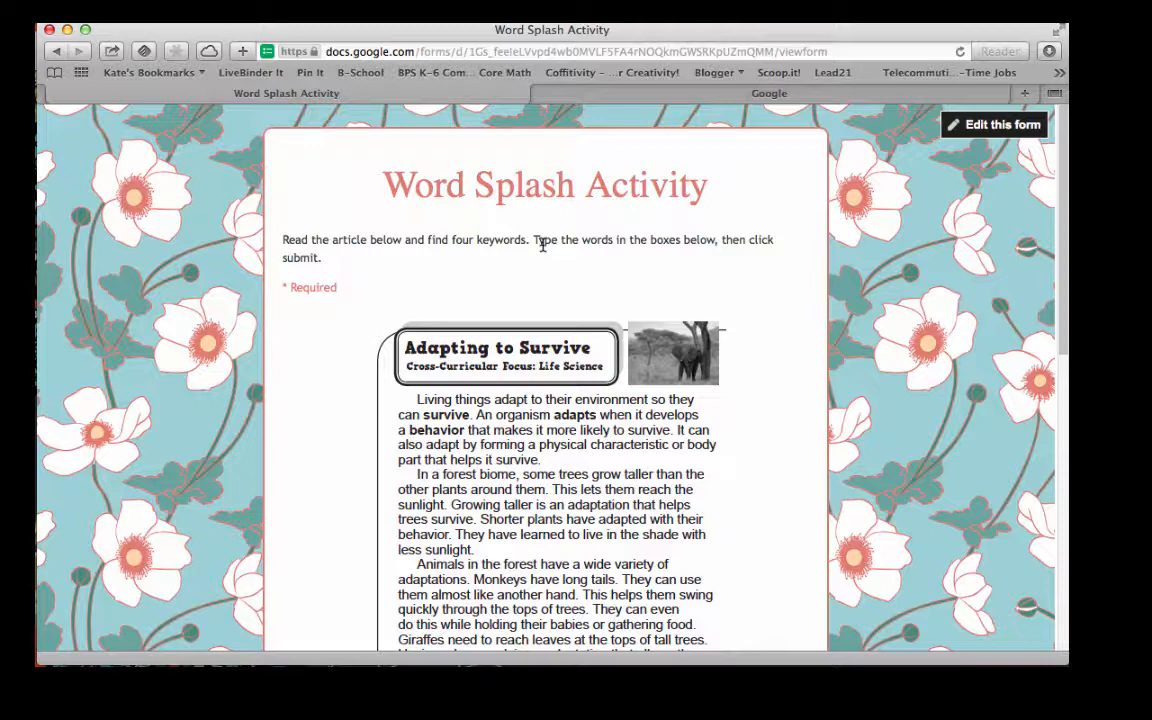
- Switch to the Google home page and open Google Drive from there
click(594, 96)
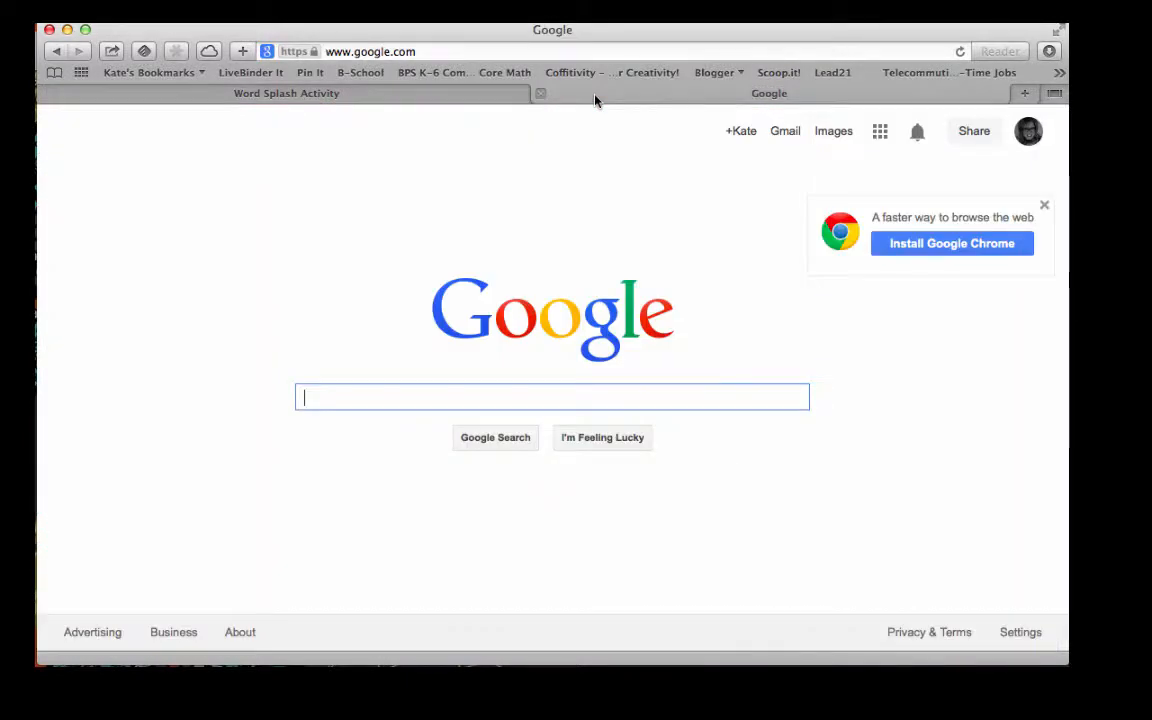
click(882, 144)
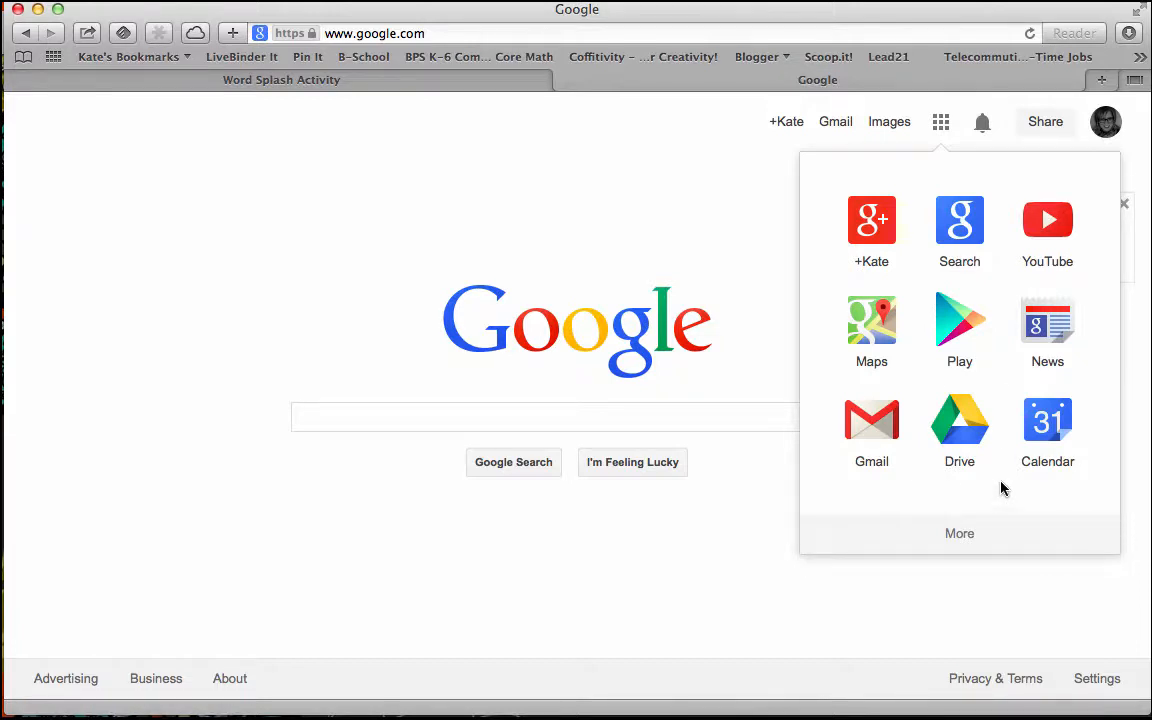
click(975, 443)
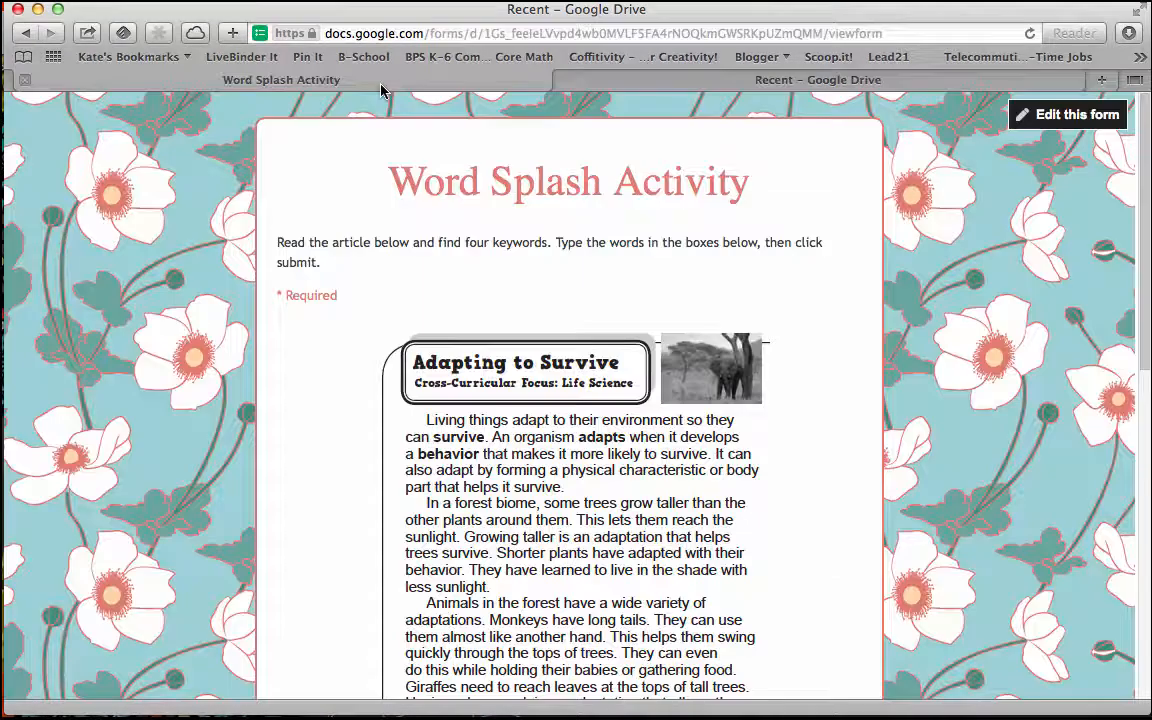
- Return to the live Word Splash Activity form and review its article and answer fields
click(342, 77)
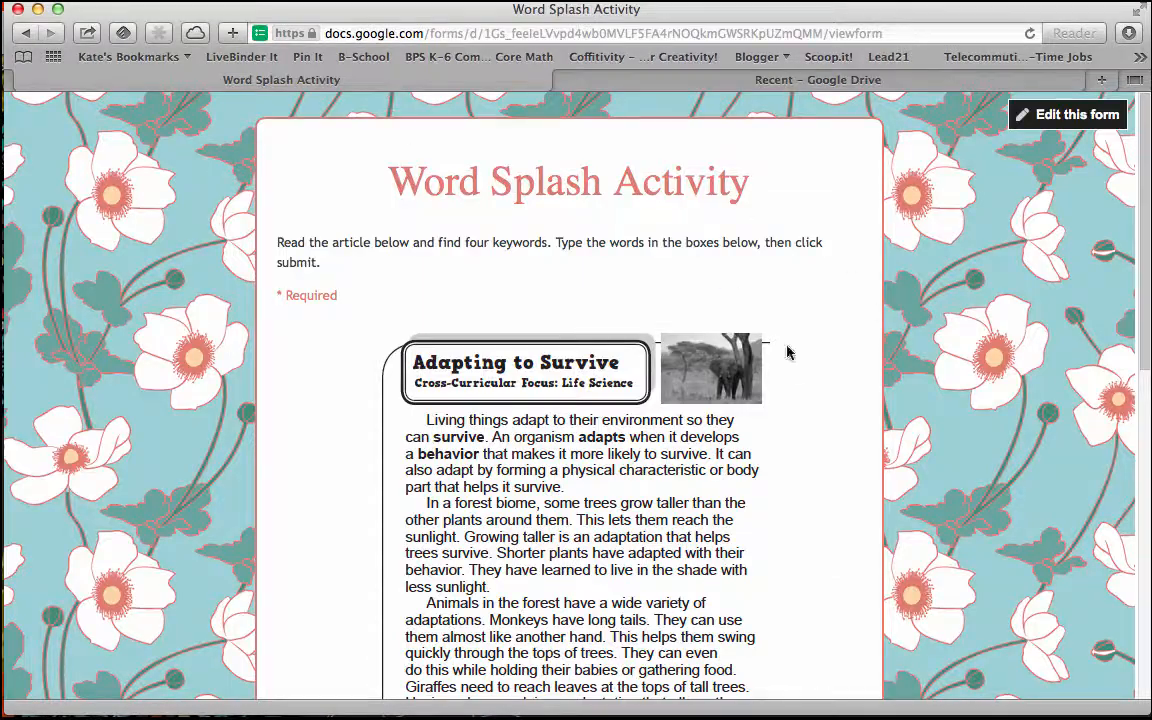
scroll(950, 303, down, 10)
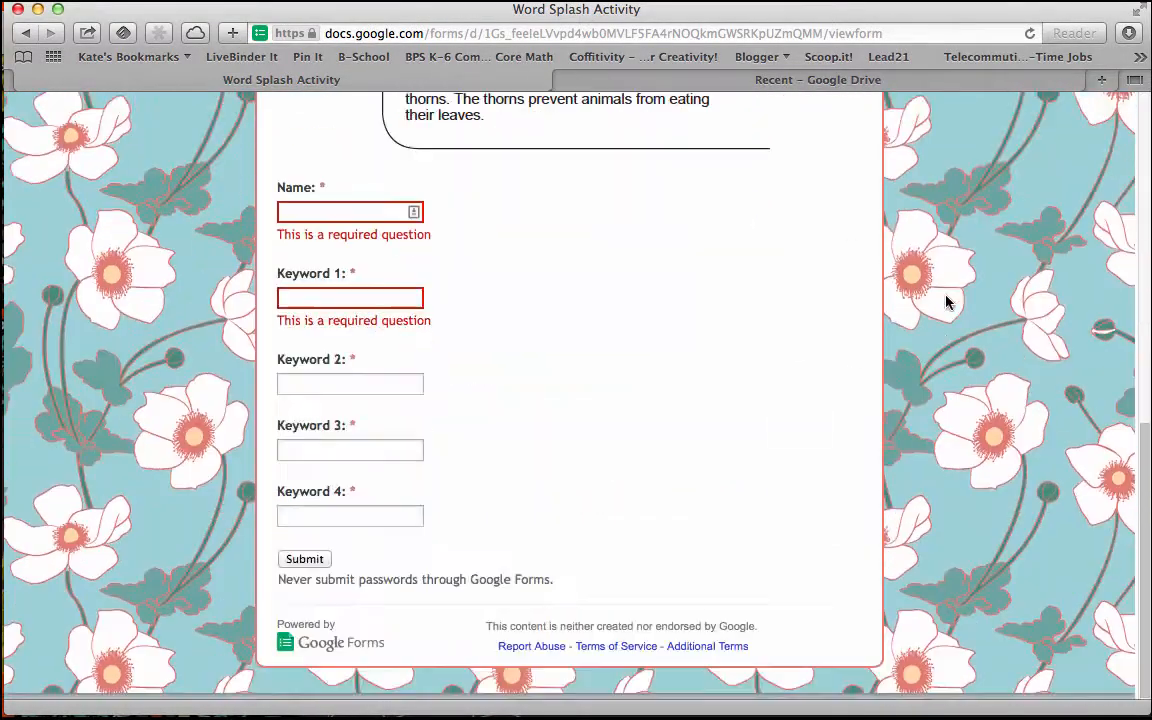
scroll(948, 302, up, 10)
- Open the Word Splash Activity form from Drive in the editor and review its questions and confirmation page settings
click(695, 77)
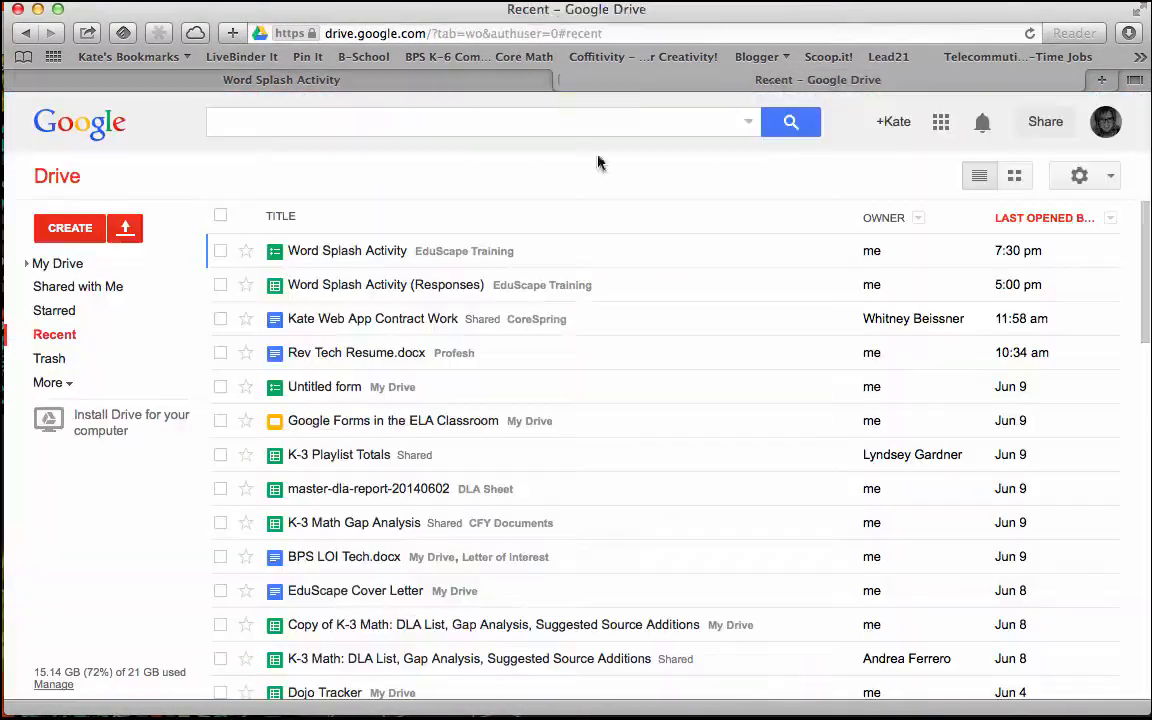
click(377, 257)
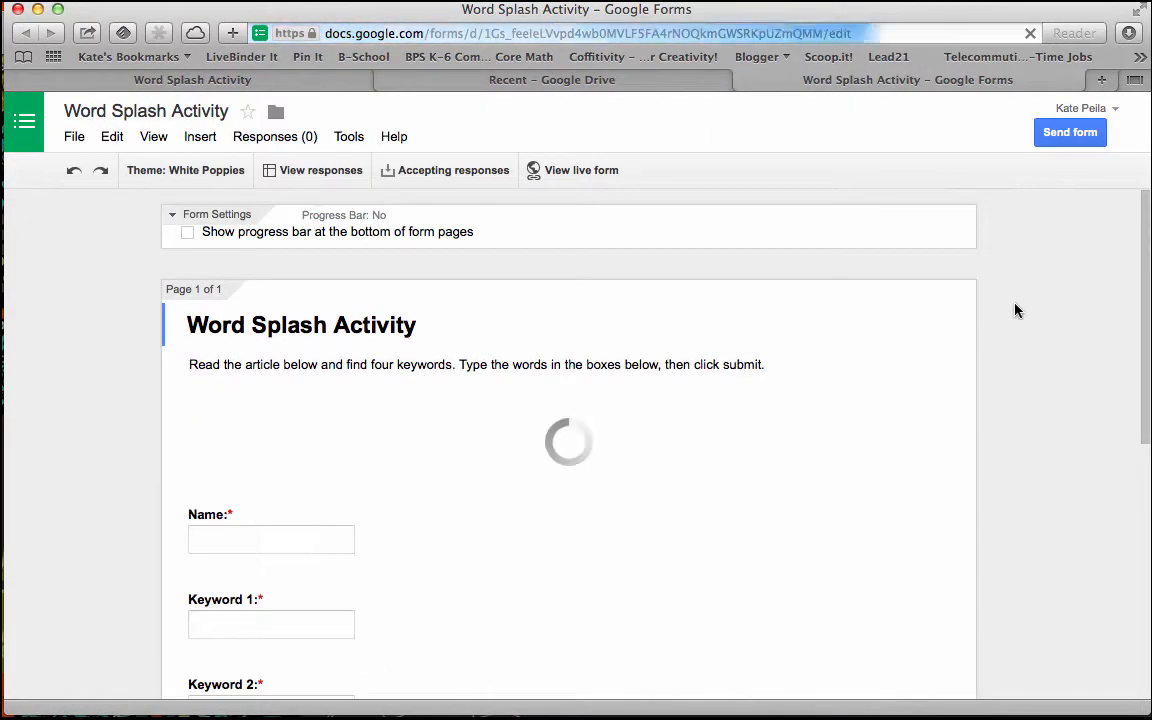
scroll(1022, 288, down, 10)
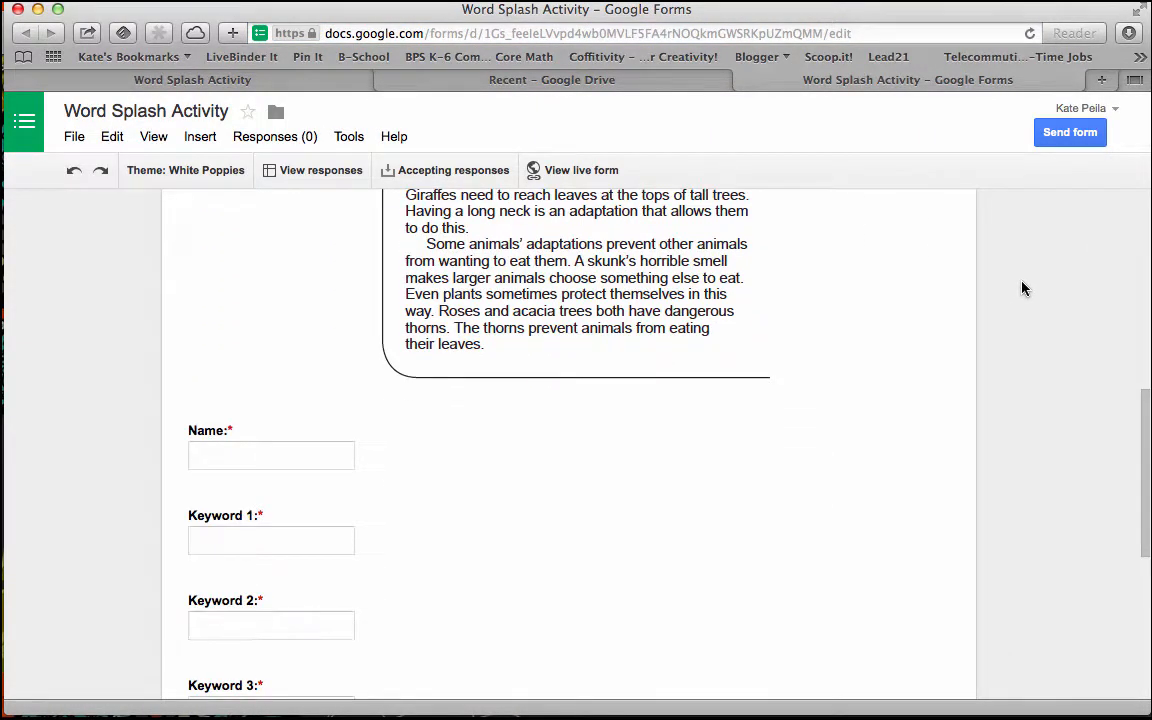
scroll(1022, 288, down, 2)
scroll(1022, 288, down, 3)
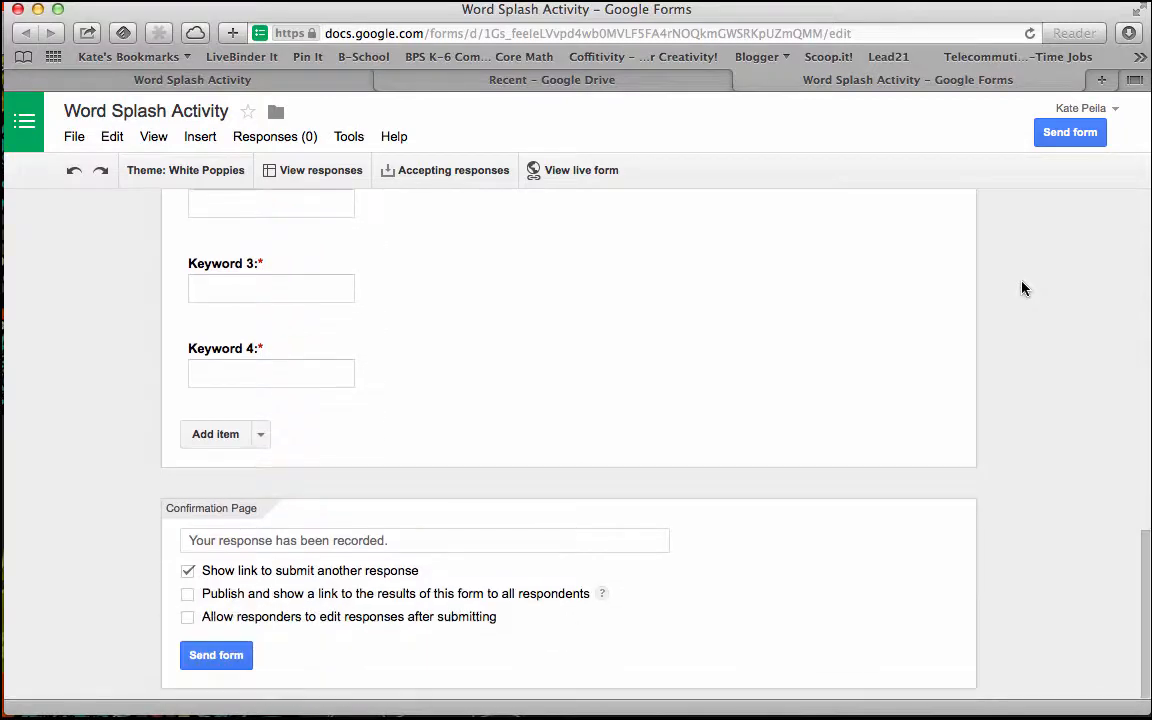
scroll(1022, 288, up, 15)
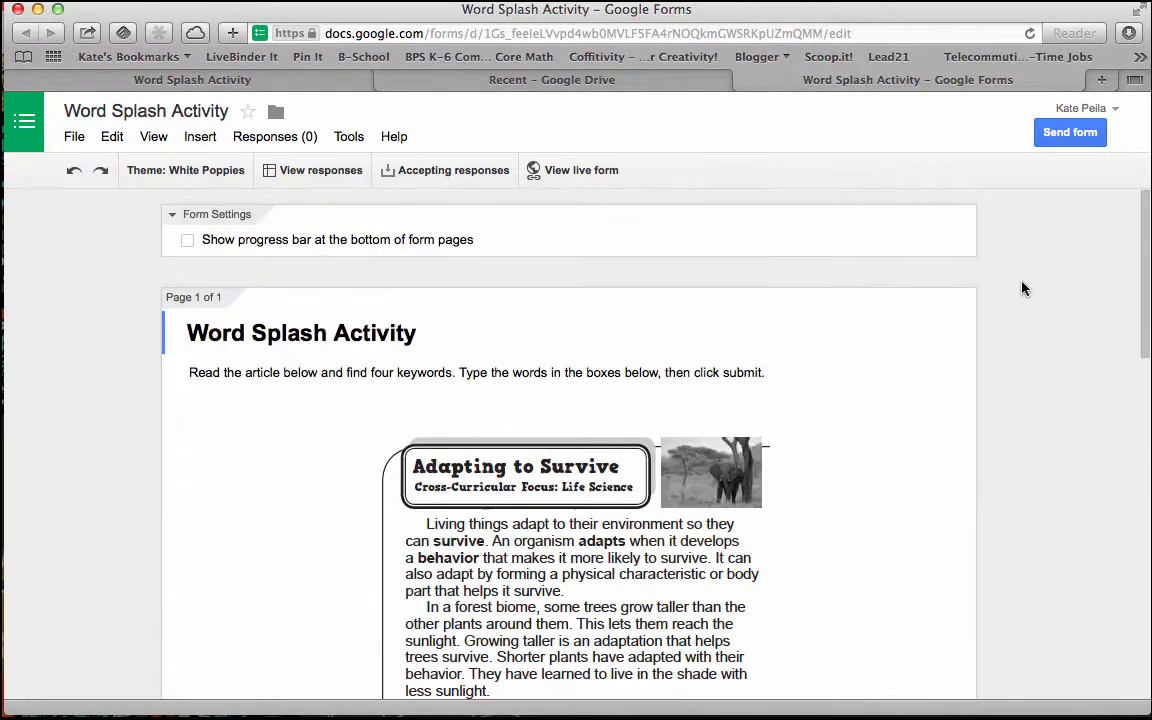
- Create a new form from Google Drive and title it "Sample Math Assessment"
click(576, 82)
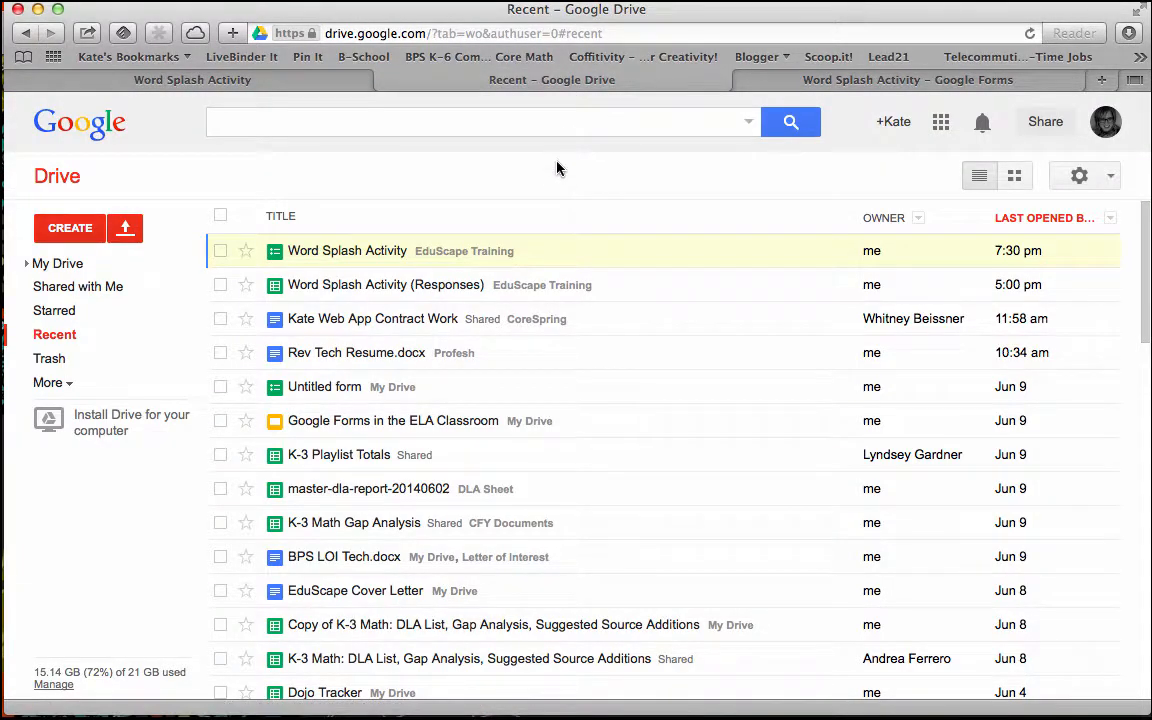
click(66, 234)
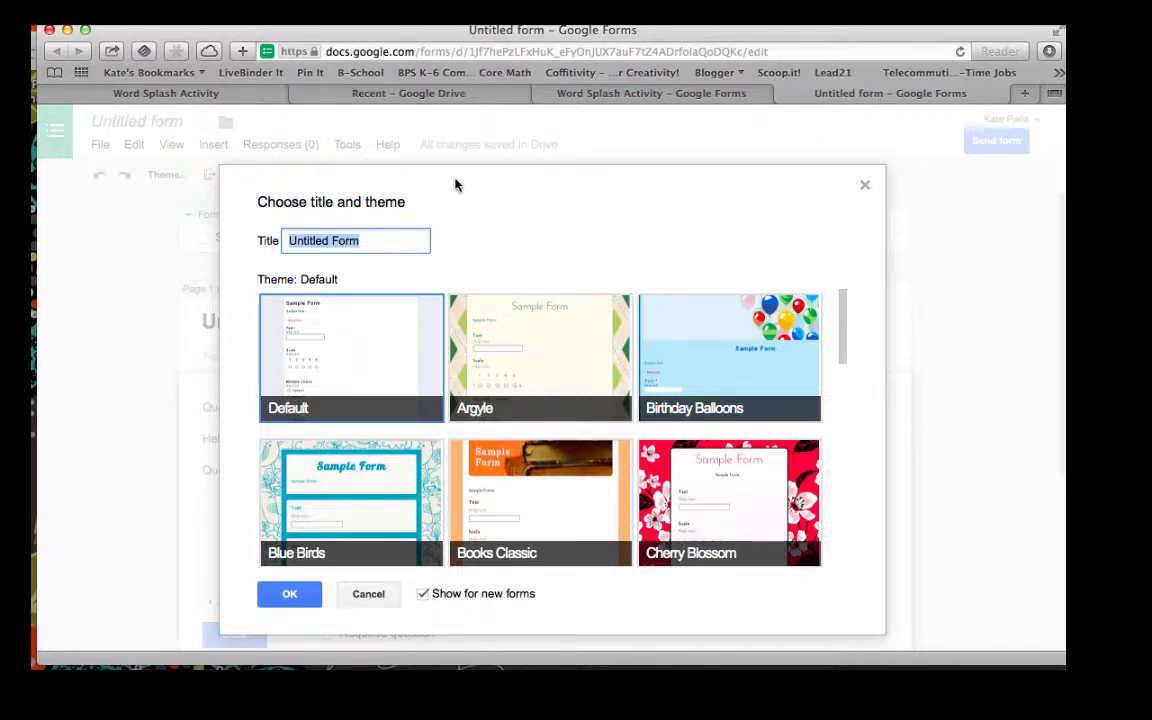
text(Sample M)
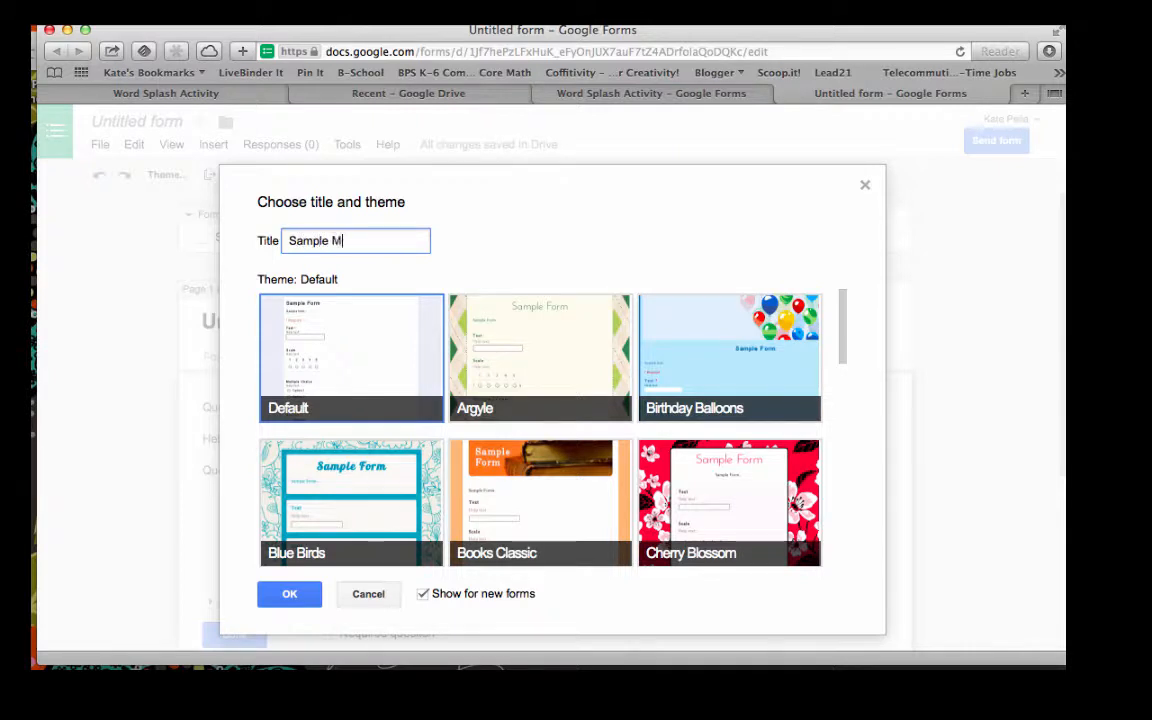
text(ath Assessment)
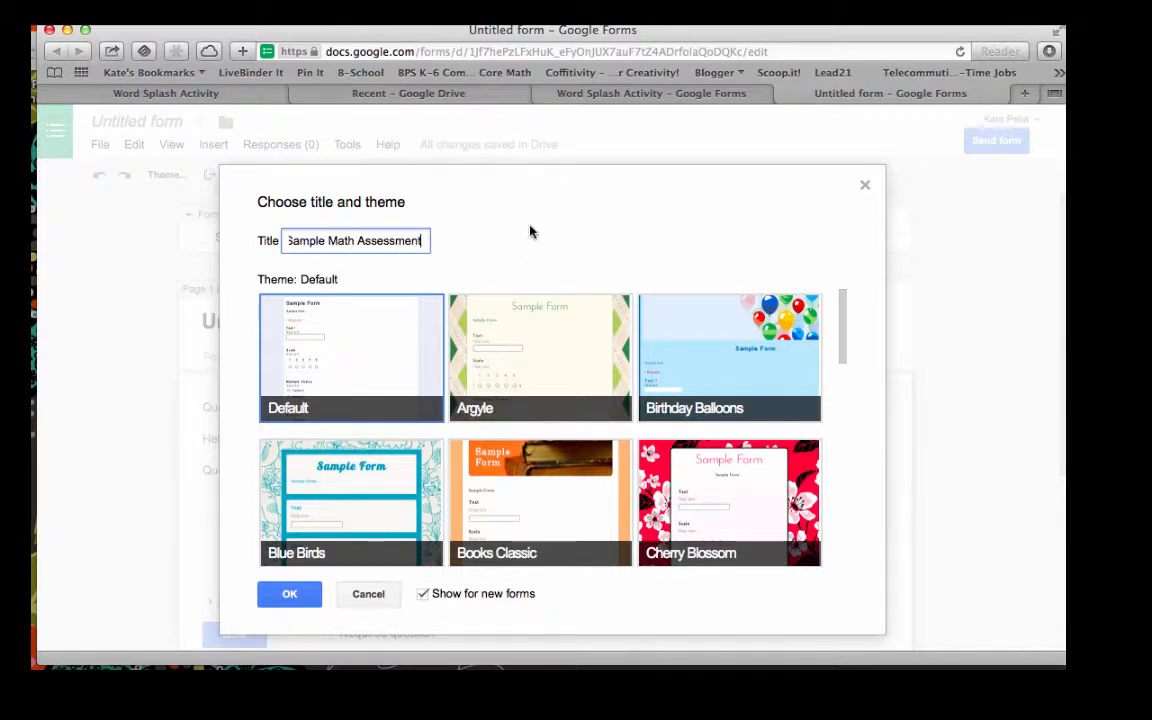
- Browse the available form themes, choose Blue Birds and accept the title and theme
scroll(404, 357, down, 3)
scroll(404, 357, up, 3)
scroll(404, 357, down, 10)
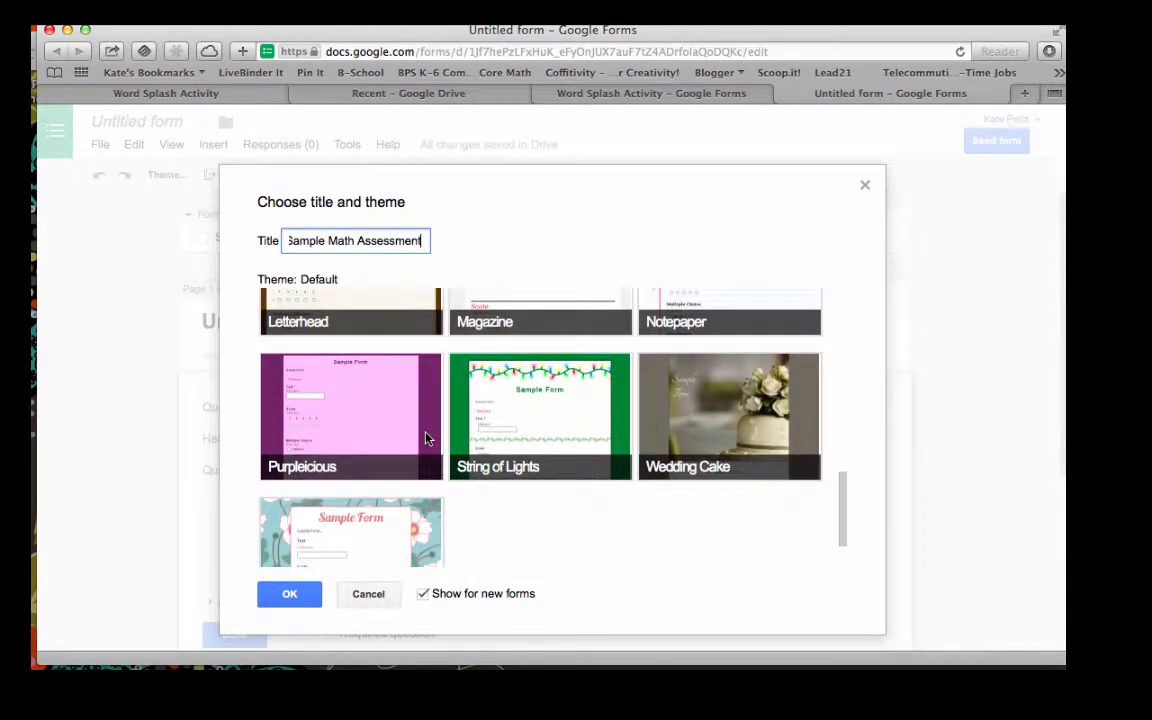
scroll(425, 437, down, 2)
scroll(425, 437, up, 10)
scroll(425, 437, down, 5)
scroll(425, 437, up, 3)
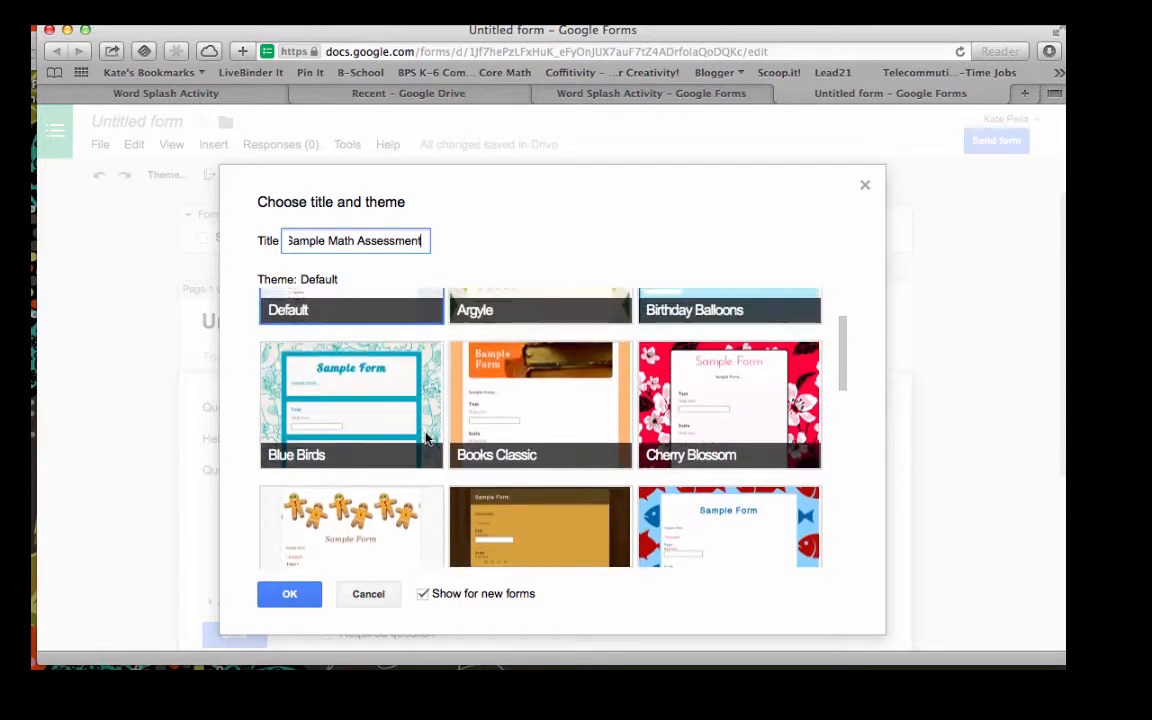
scroll(425, 437, up, 3)
click(373, 490)
scroll(373, 490, down, 2)
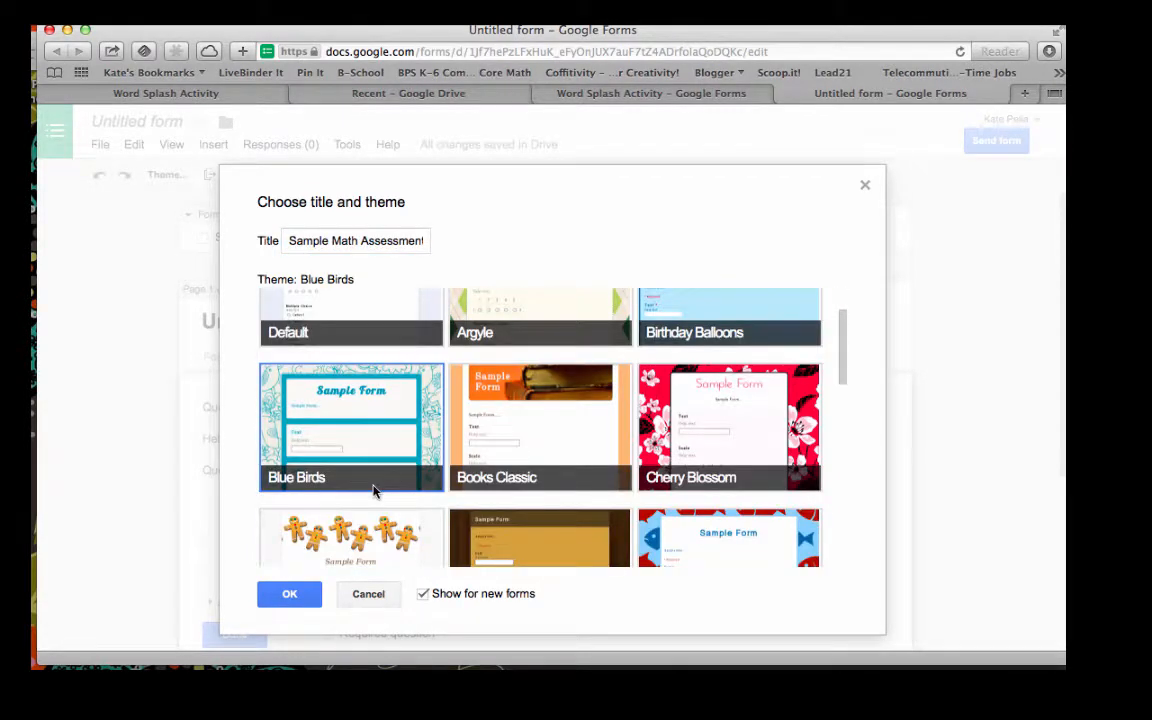
click(290, 595)
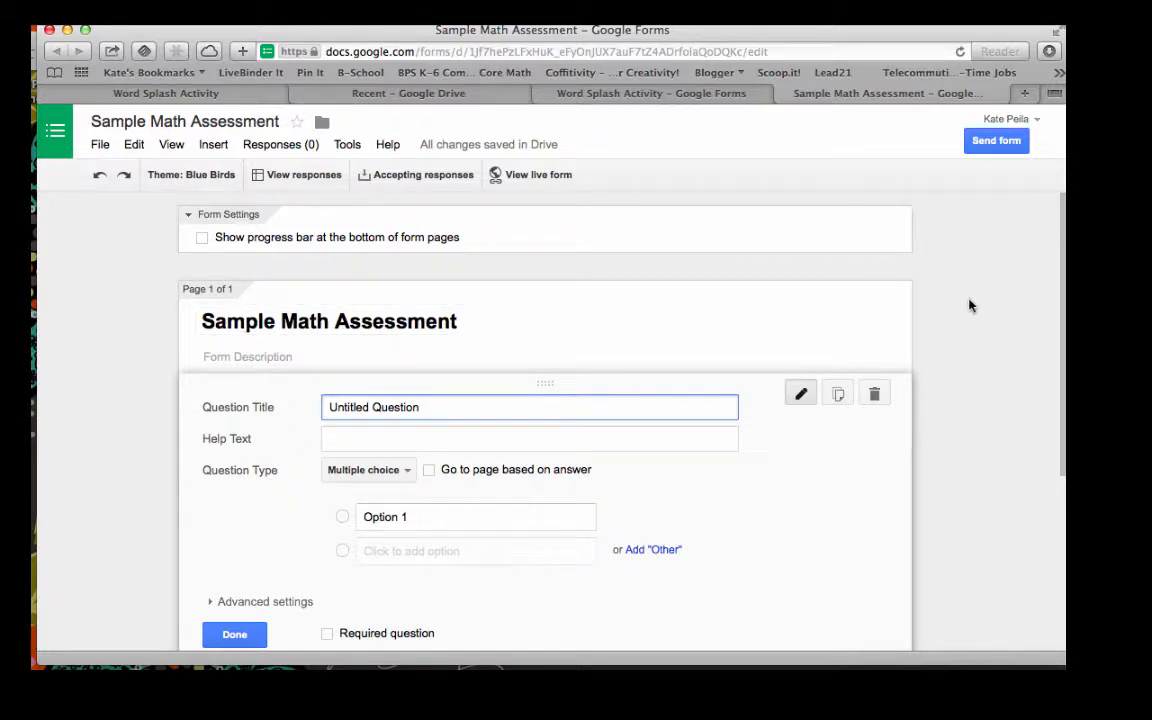
- Enter the form description "This is a quick check to see how you are doing in math. Please answer the questions, then click submit."
scroll(969, 305, down, 2)
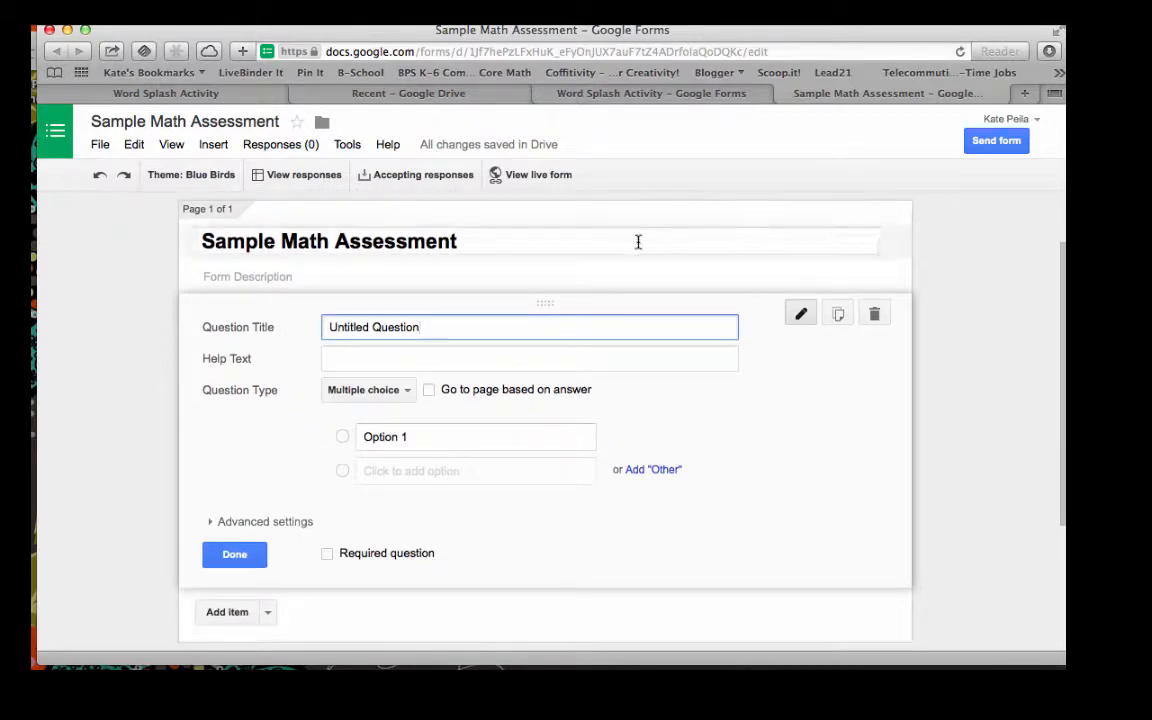
click(424, 277)
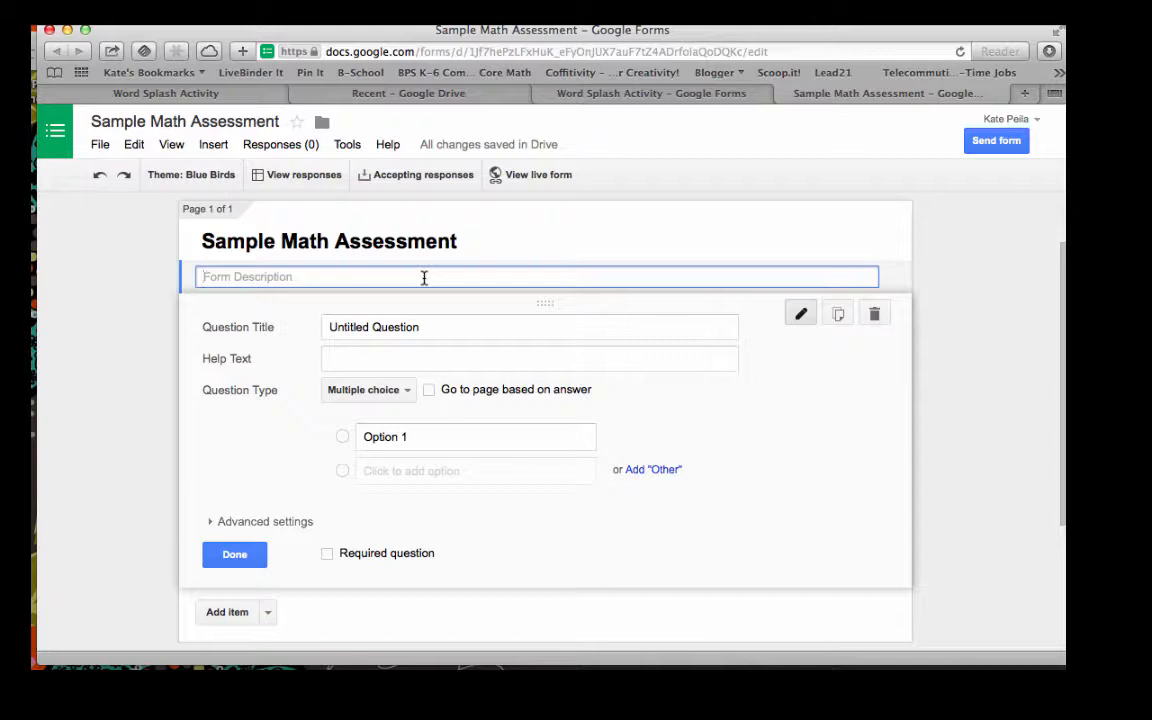
text(This is a quick check to see hw)
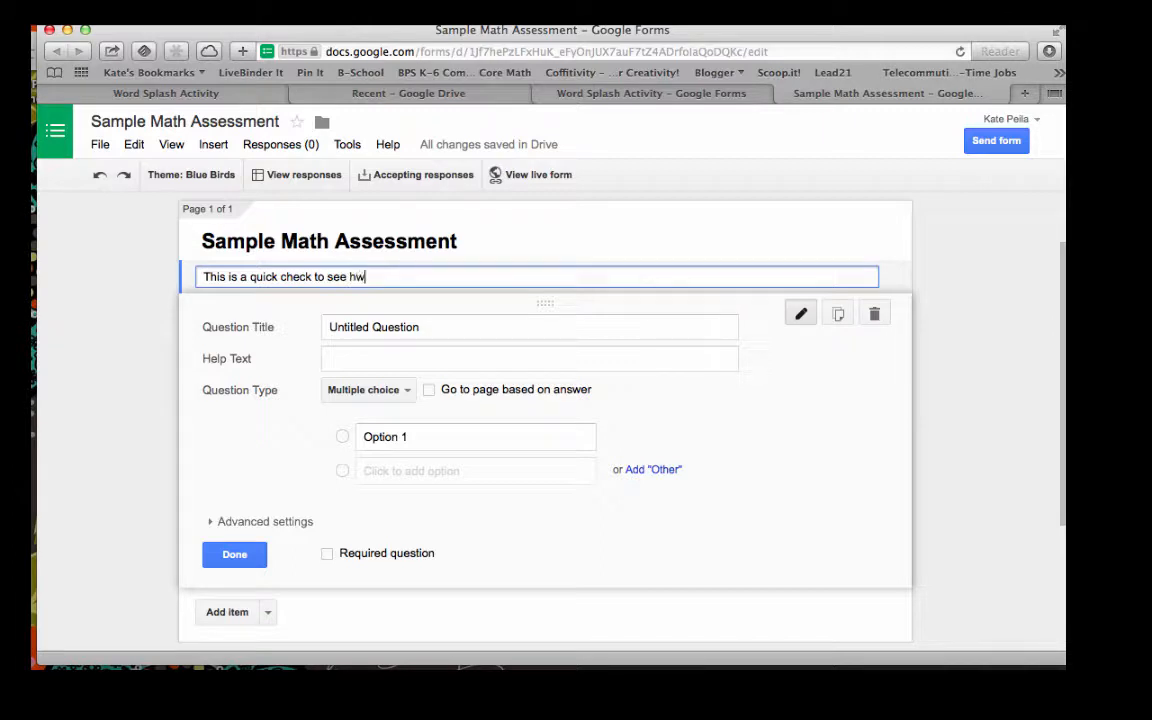
key(BackSpace)
text(ow you are doing in )
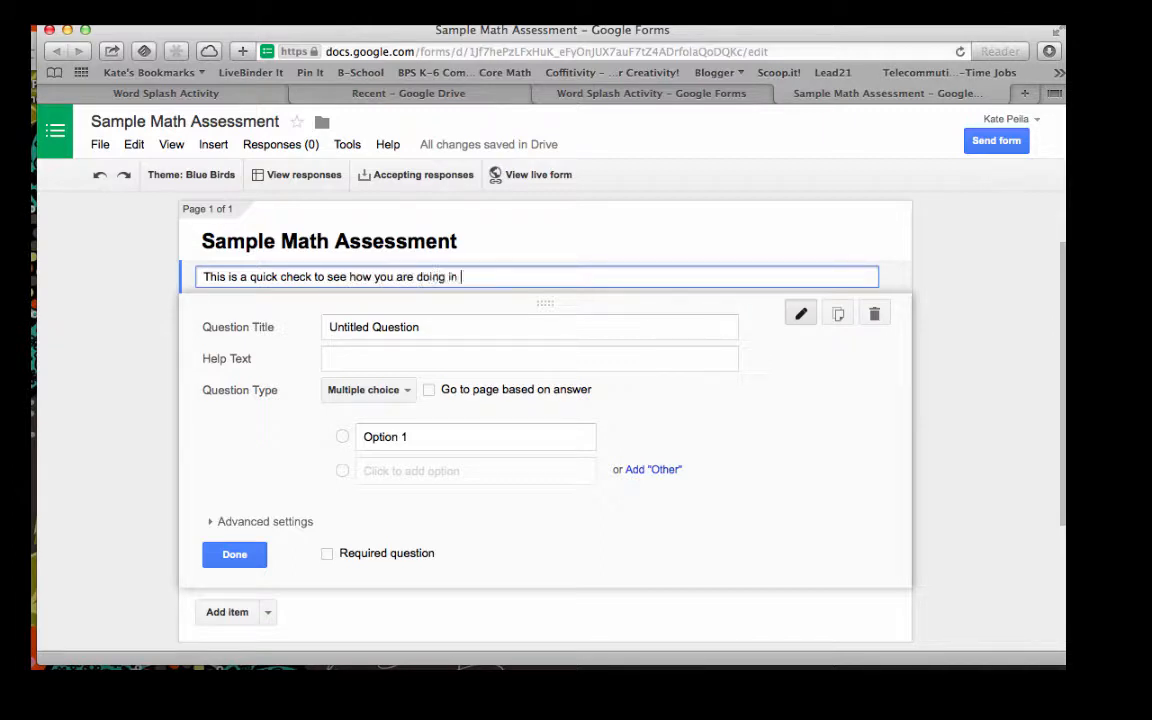
text(math. Please answer the que)
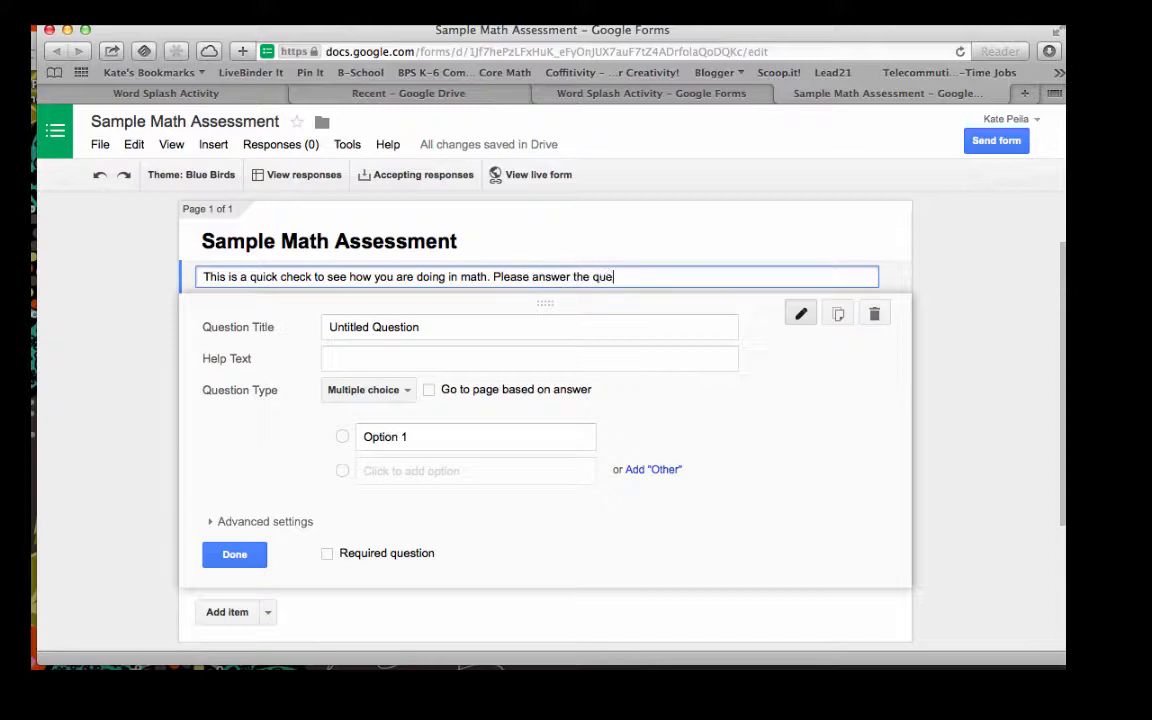
text(stions, then click submit.)
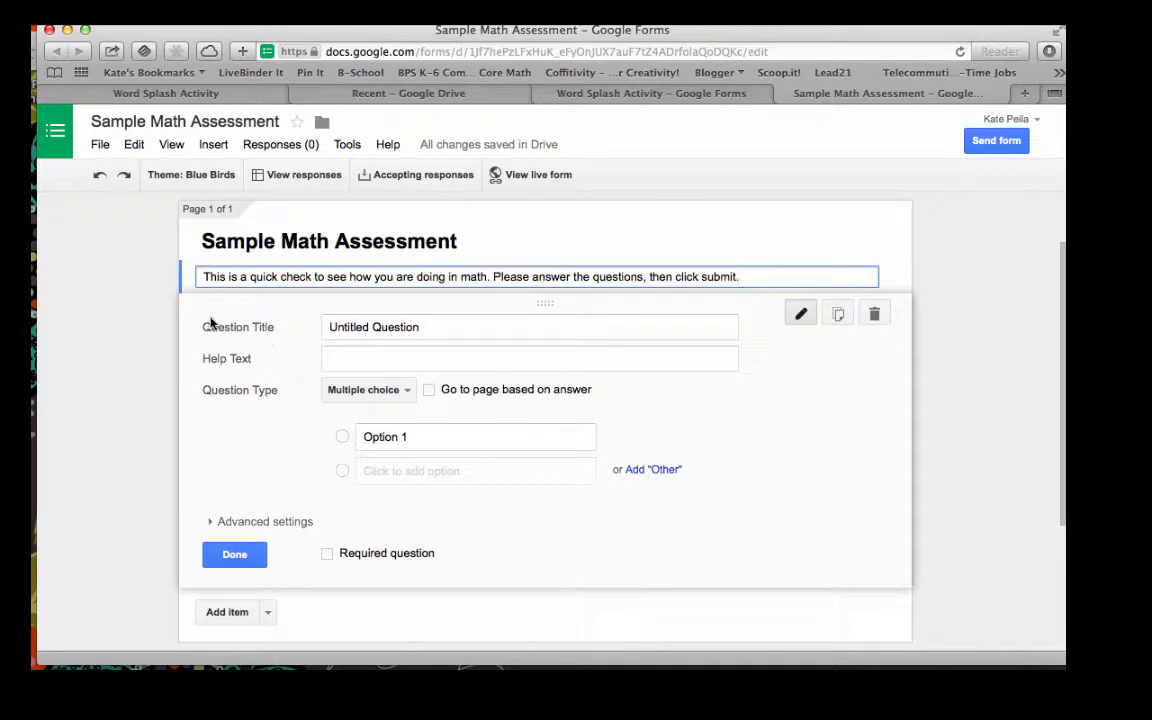
- Replace the first question's placeholder title with "Name:"
click(429, 327)
drag(429, 327, 319, 327)
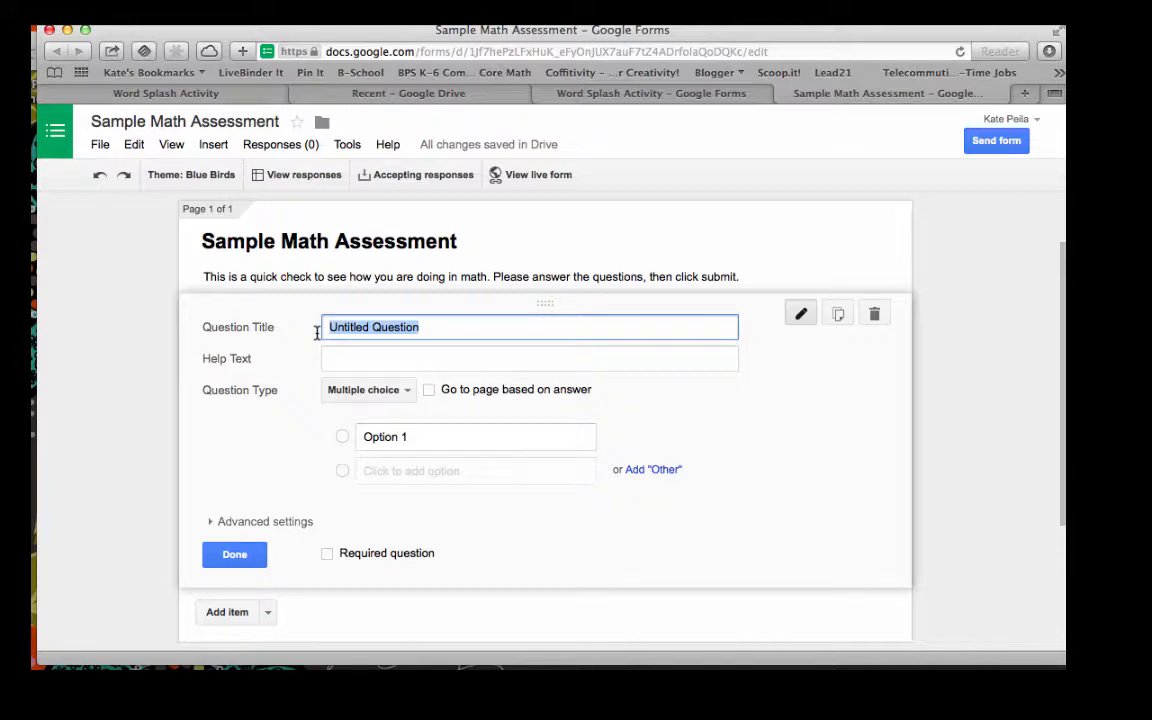
text(Name:)
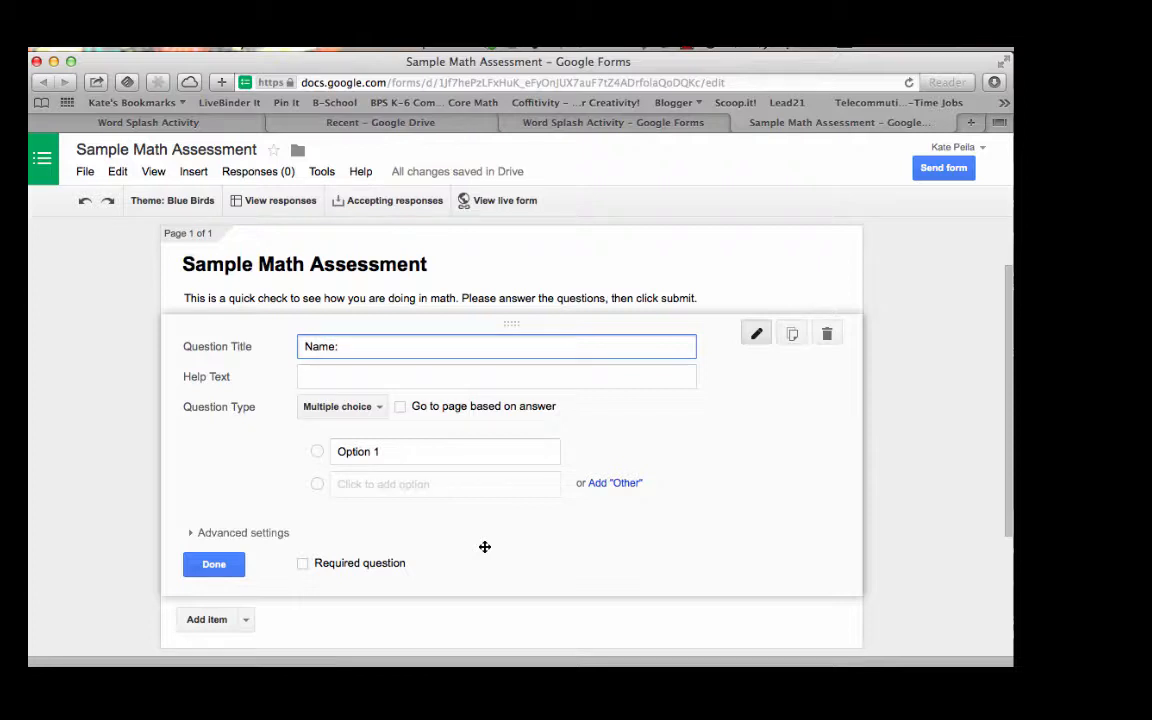
- Set the Name question's type to Text, make it required and finish editing it
click(381, 410)
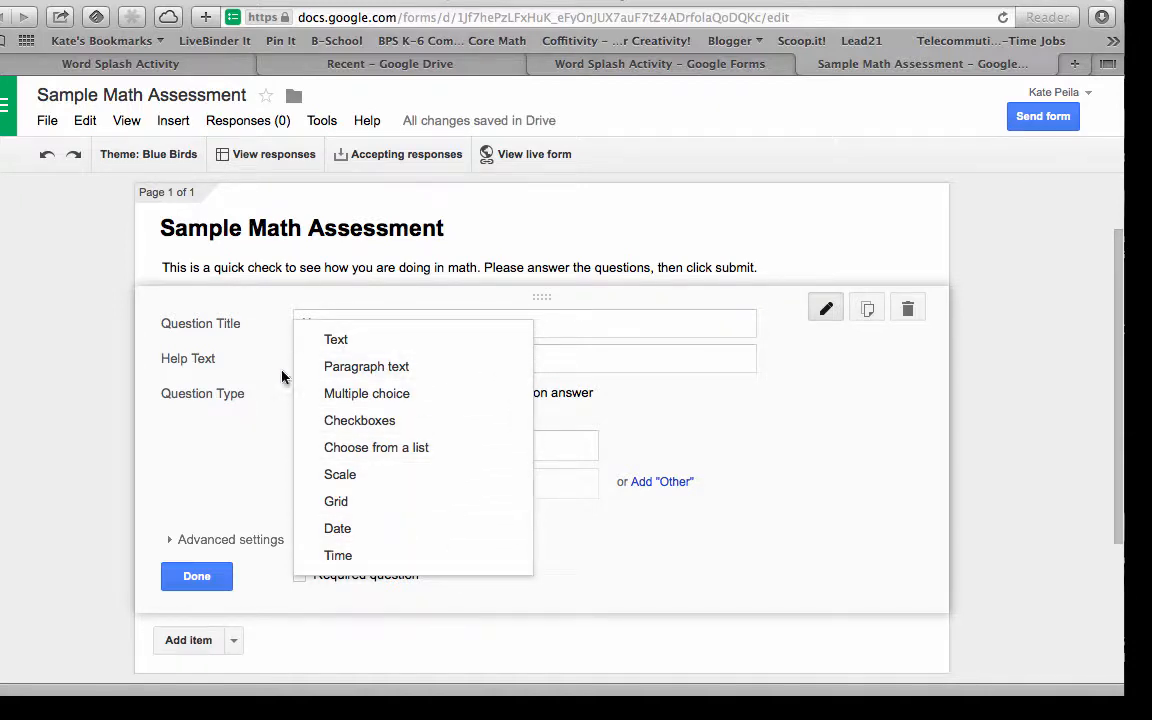
click(219, 440)
click(351, 403)
click(345, 340)
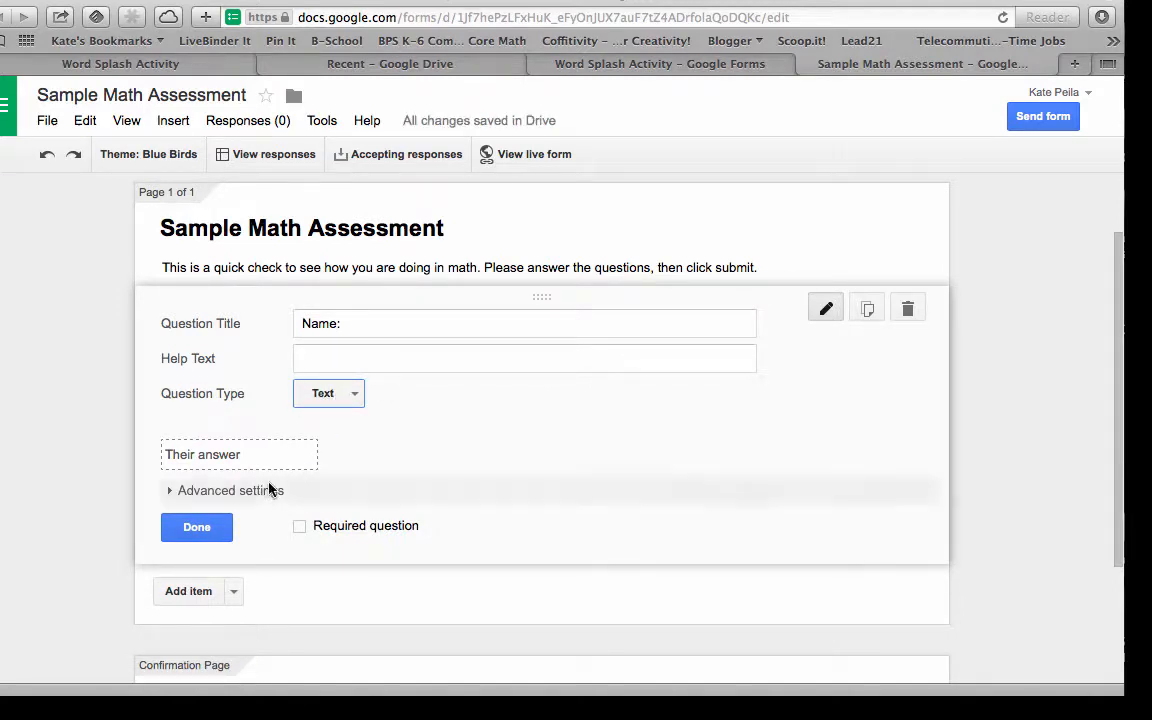
click(300, 526)
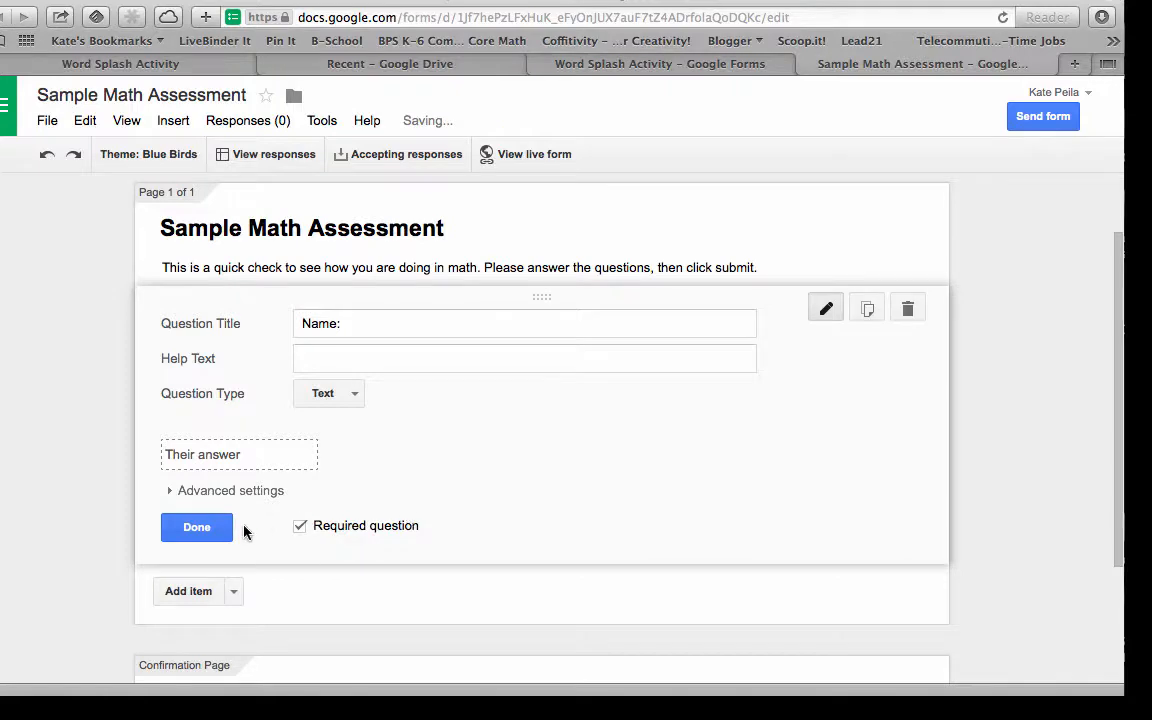
click(213, 531)
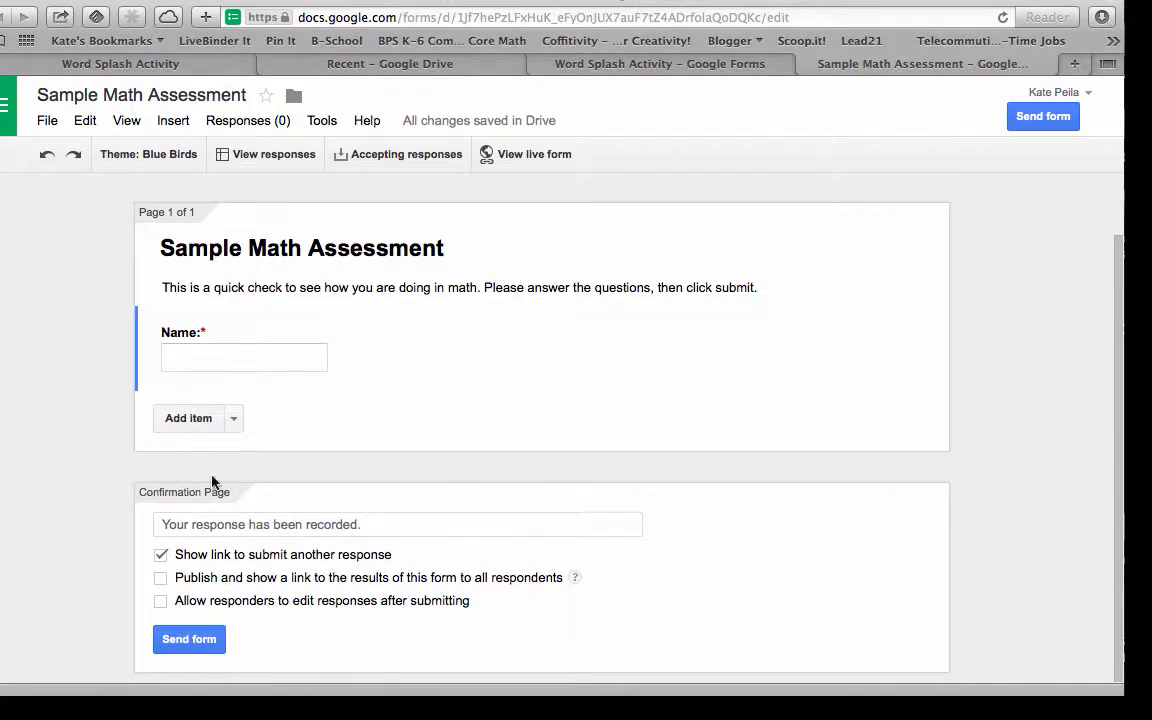
- Add a Multiple choice question titled "How many right angles are there in a square?" below the Name question
click(196, 417)
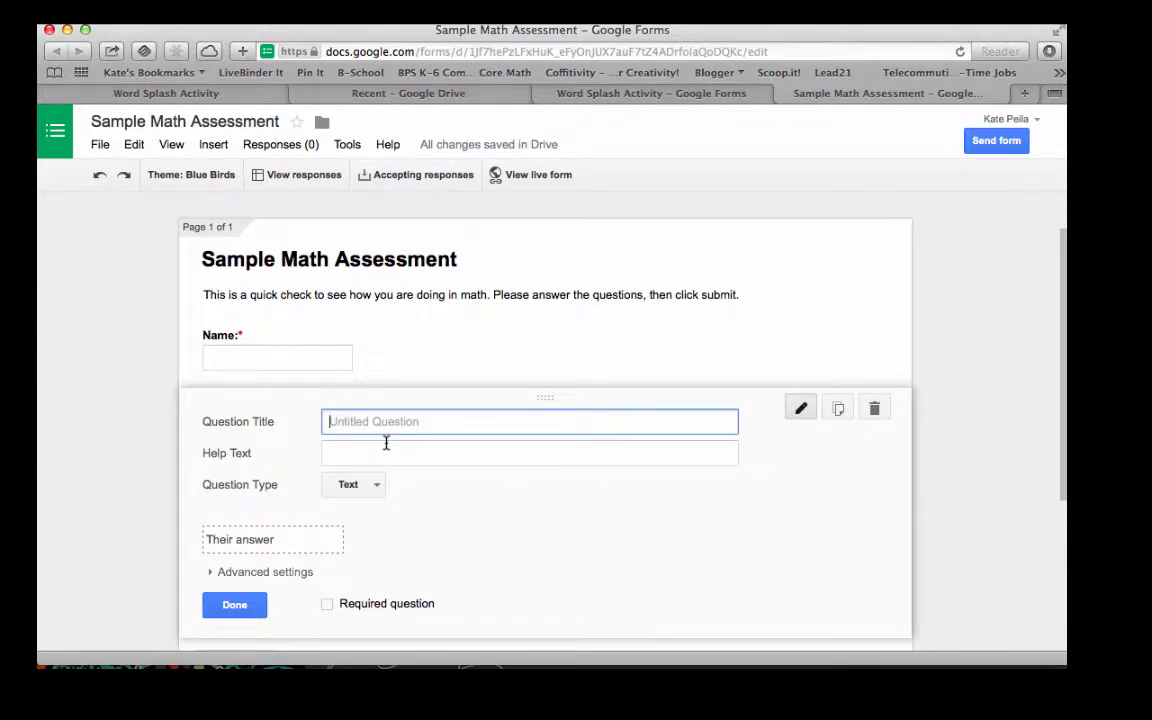
text(Ho)
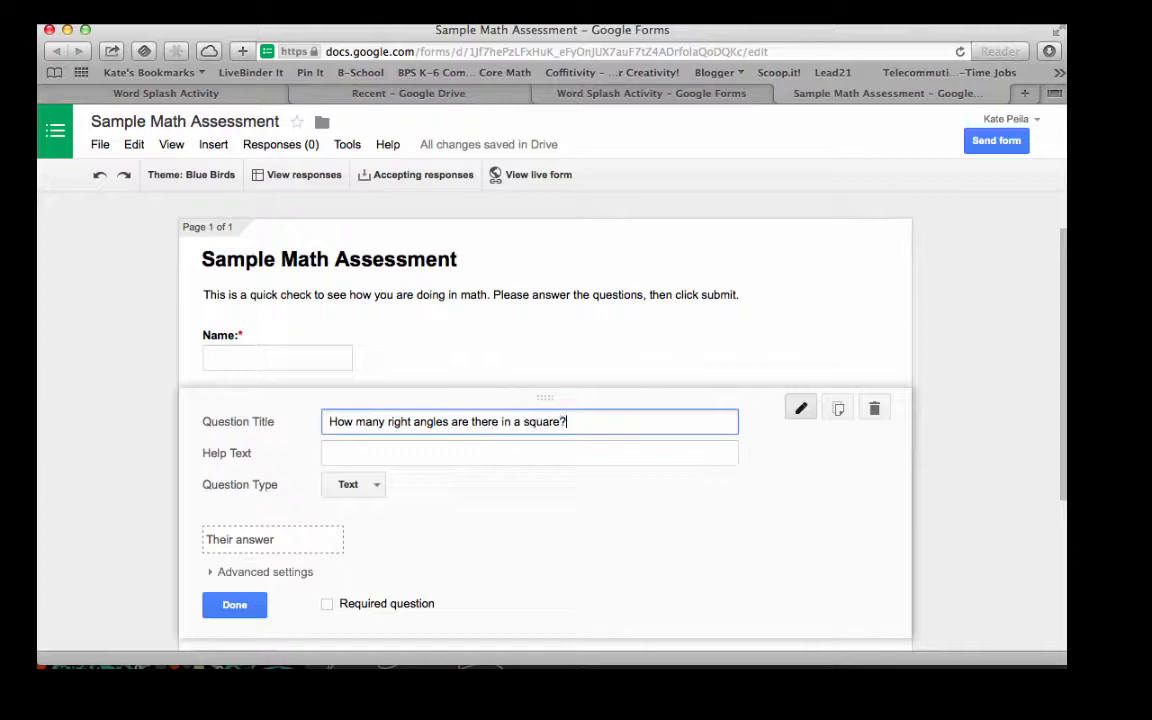
click(352, 484)
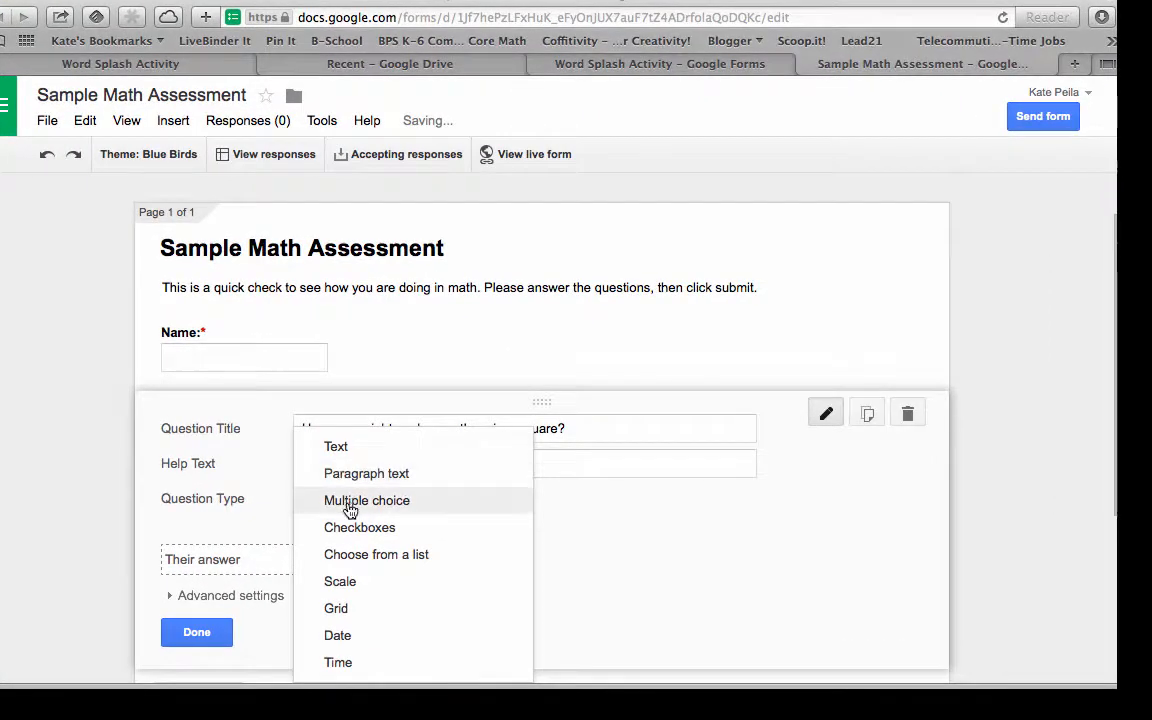
click(350, 511)
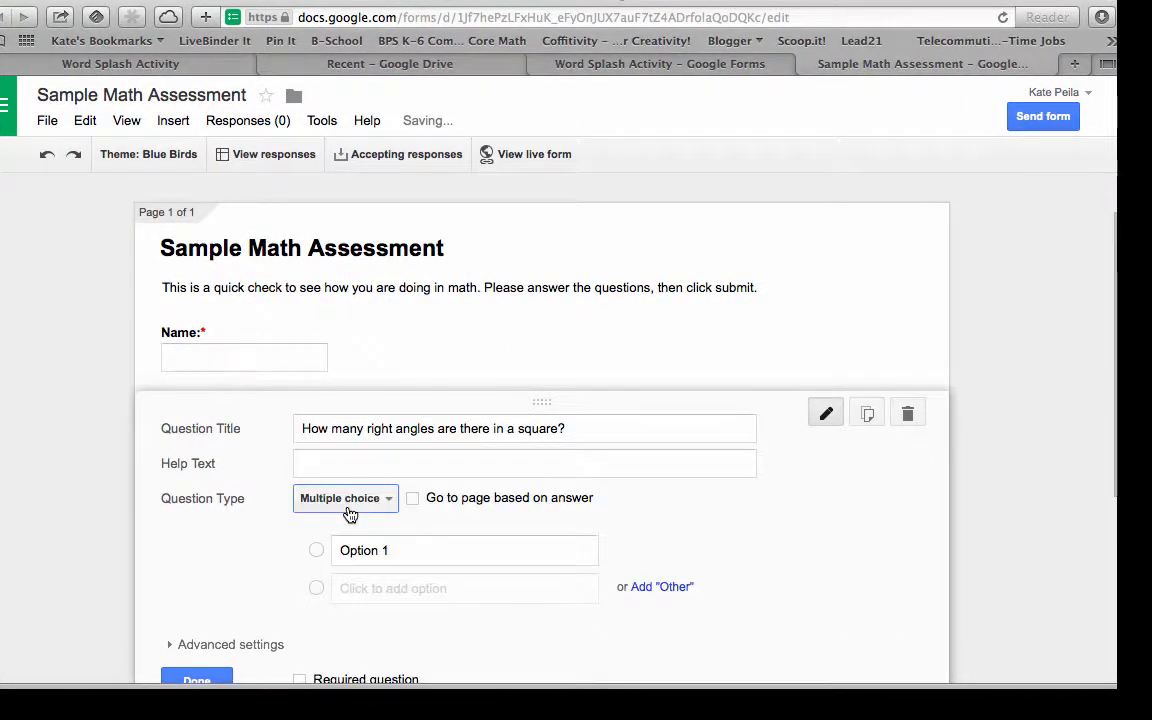
- Enter 3, 4, 2 and 5 as the answer options of the right-angles question
click(419, 551)
text(3)
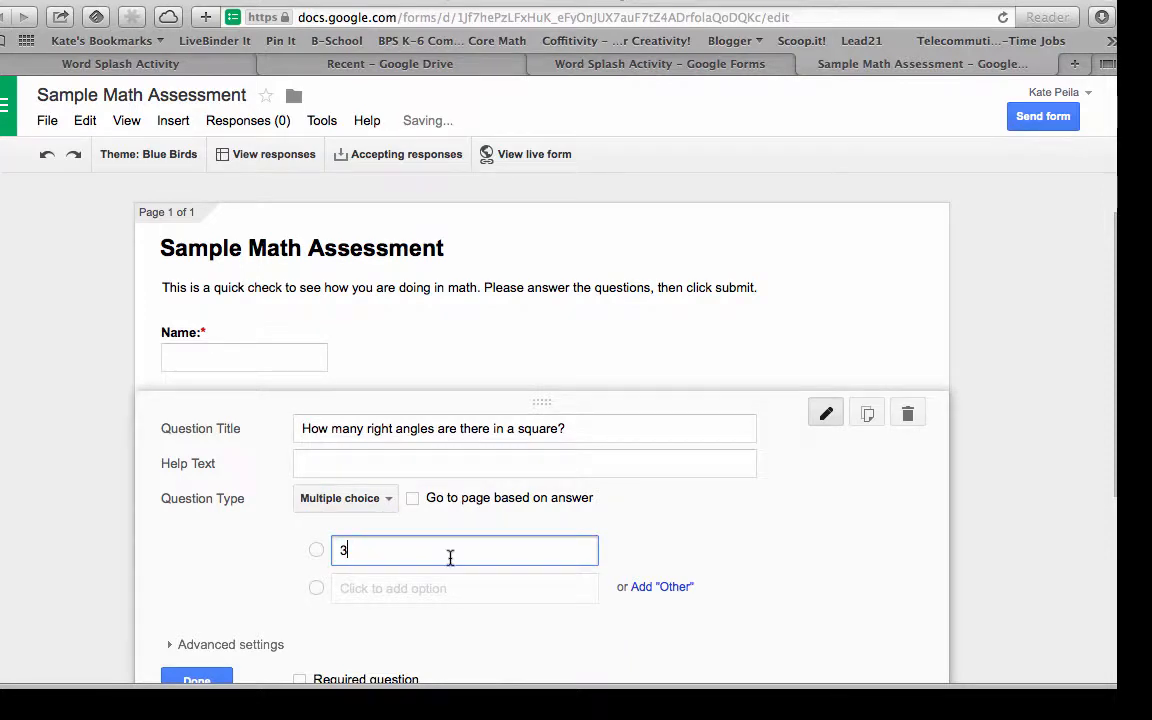
click(420, 591)
text(4)
click(422, 626)
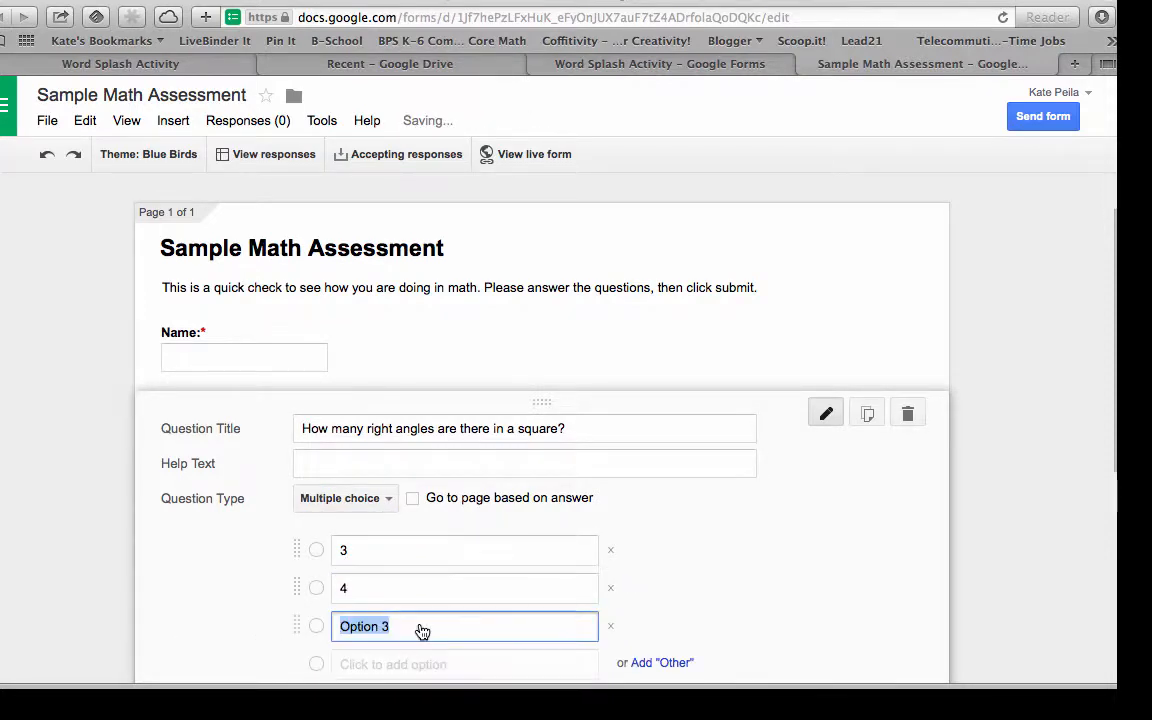
text(2)
click(434, 664)
text(5)
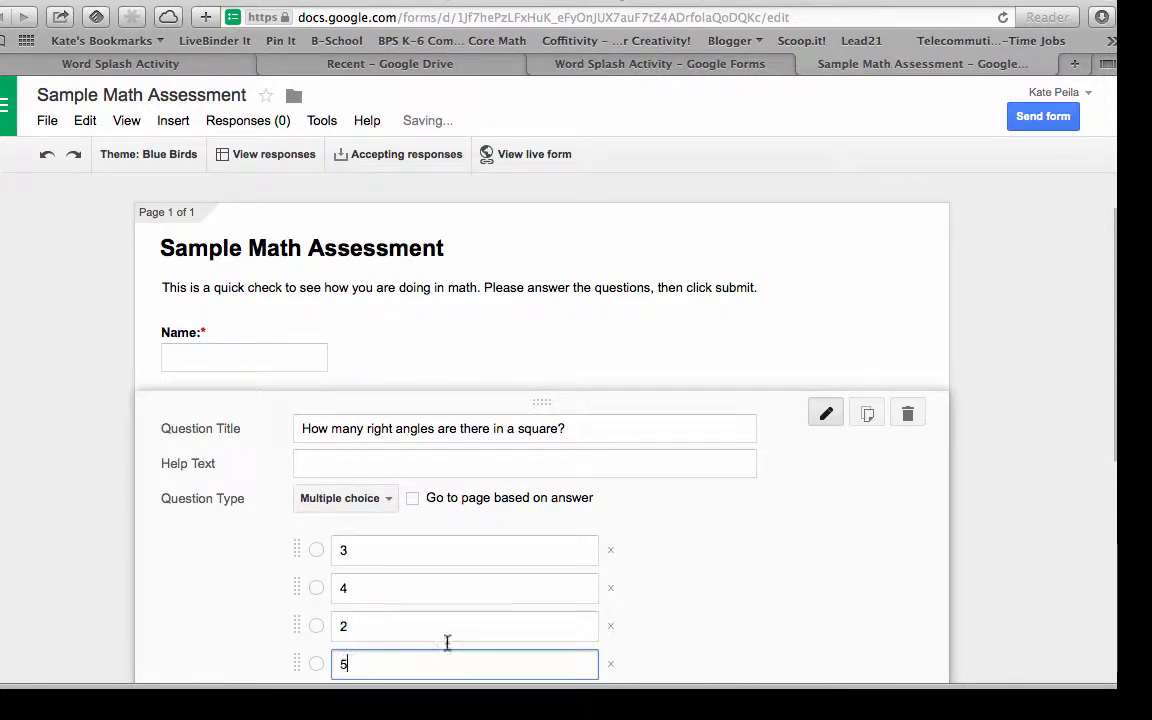
- Make the right-angles question required and finish editing it
scroll(712, 525, down, 3)
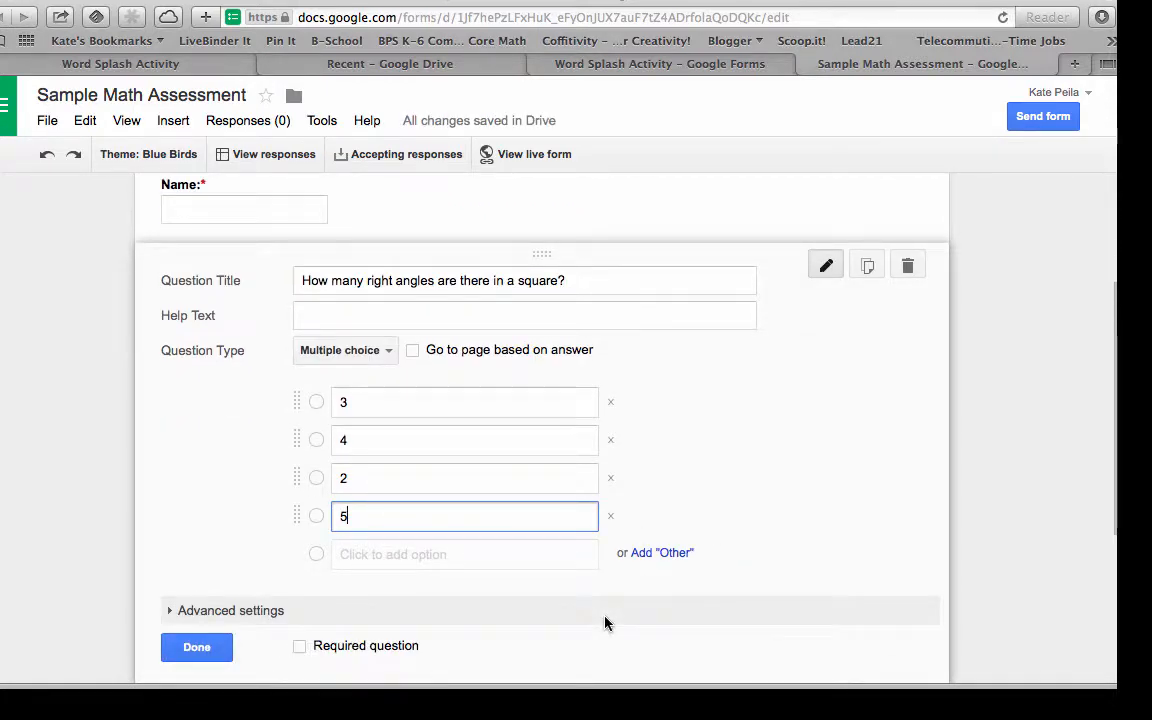
click(303, 647)
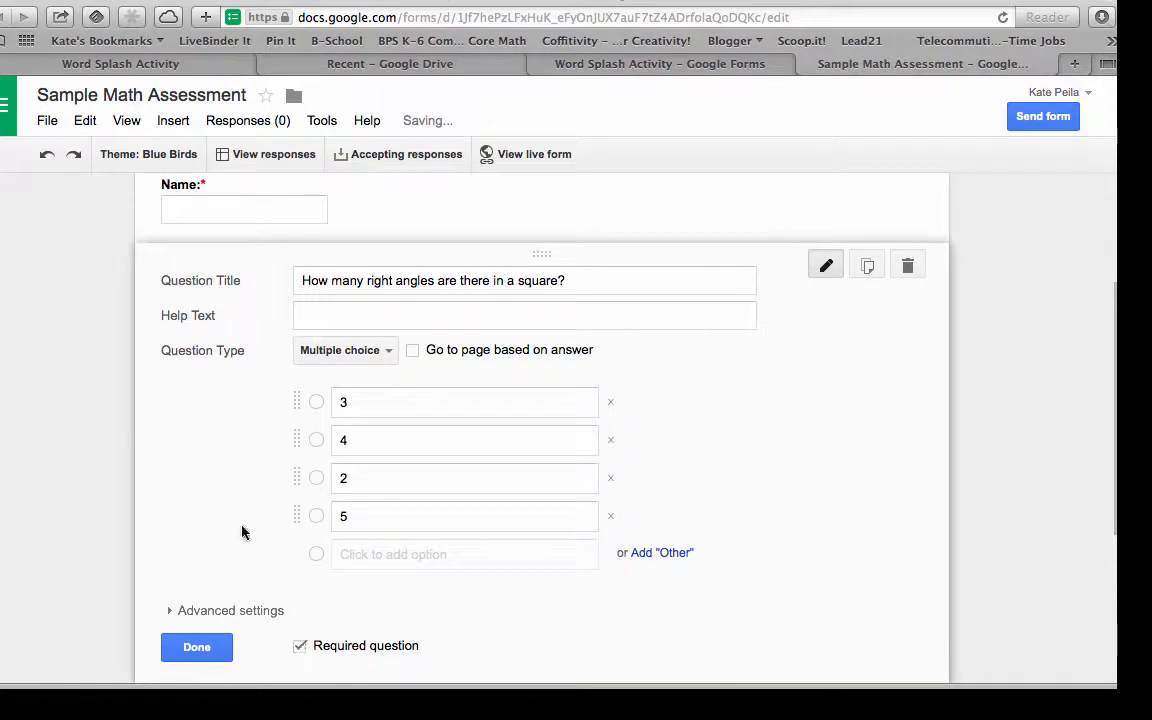
scroll(243, 530, down, 2)
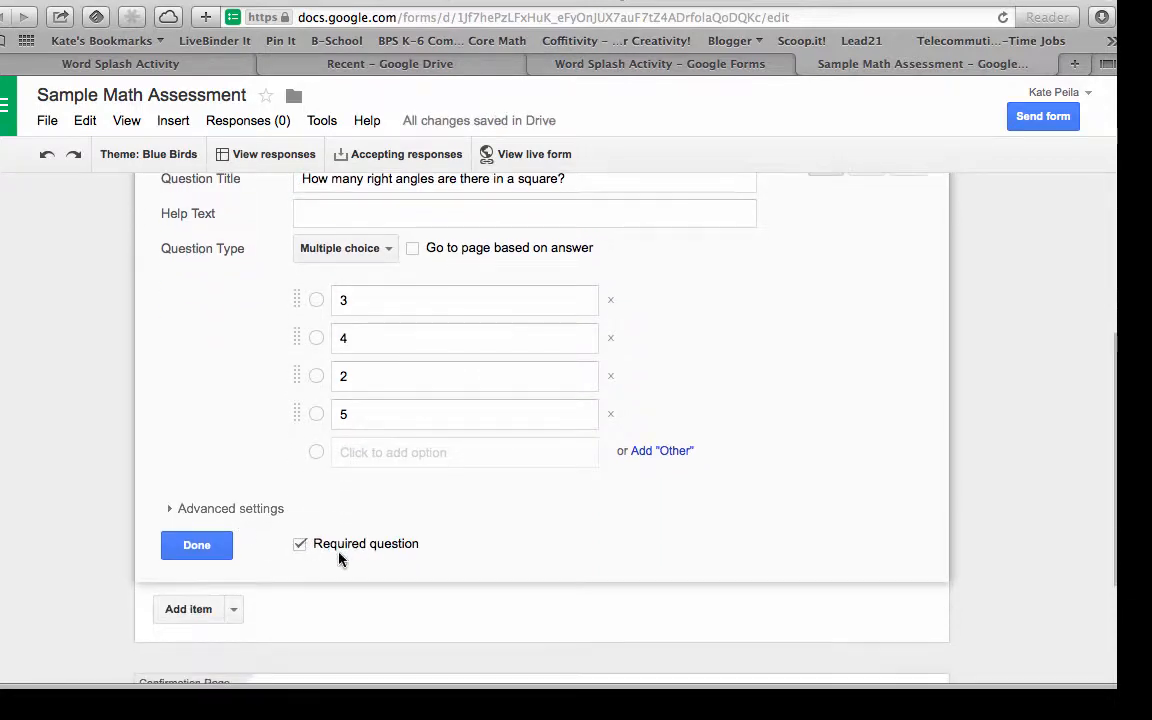
click(200, 543)
scroll(315, 313, up, 2)
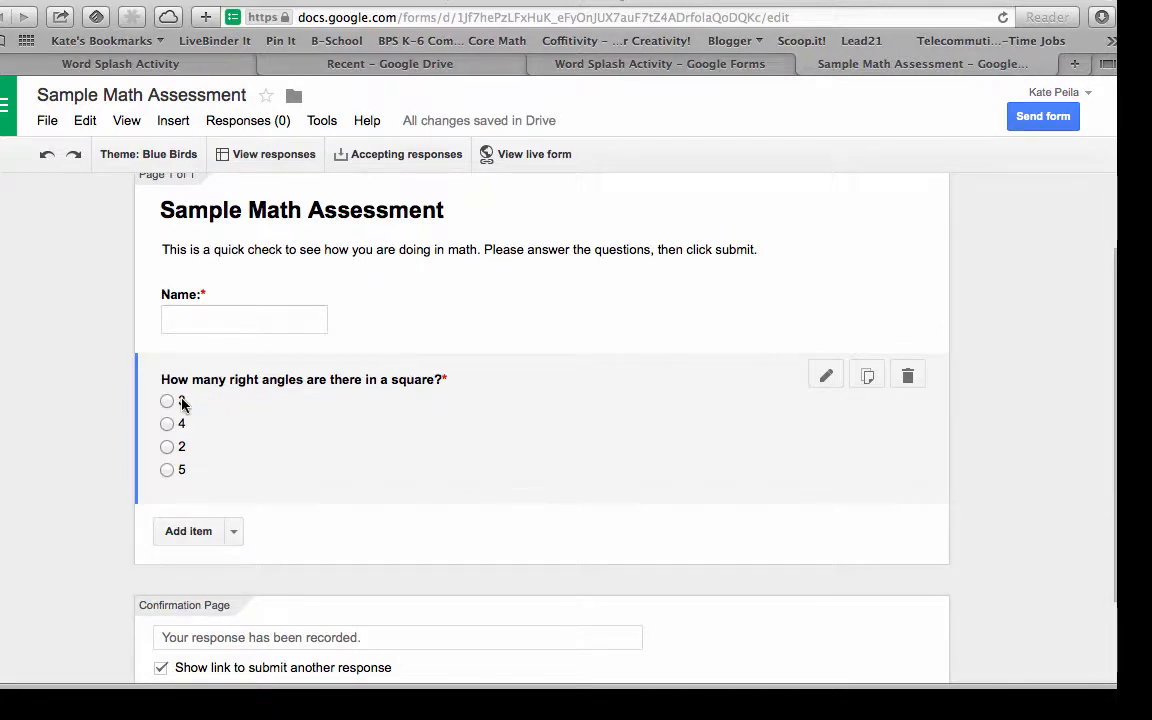
- Add another question titled "Describe a cube. How many vertices and edges does it have?"
scroll(300, 430, down, 1)
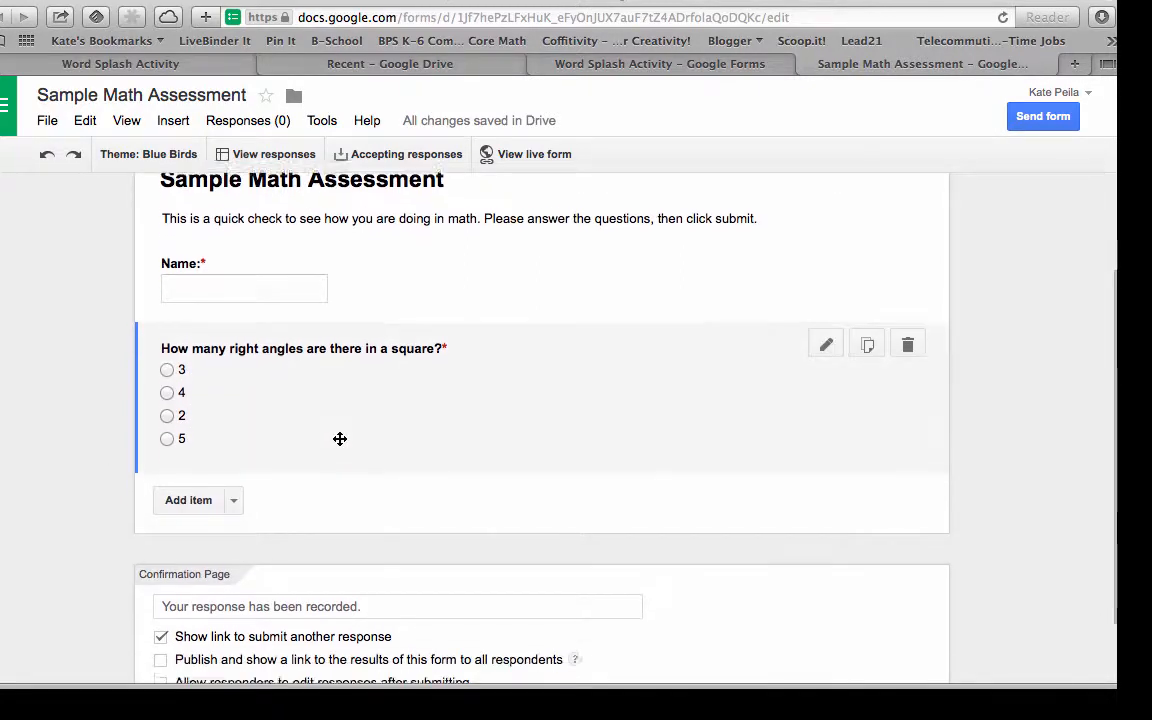
click(195, 496)
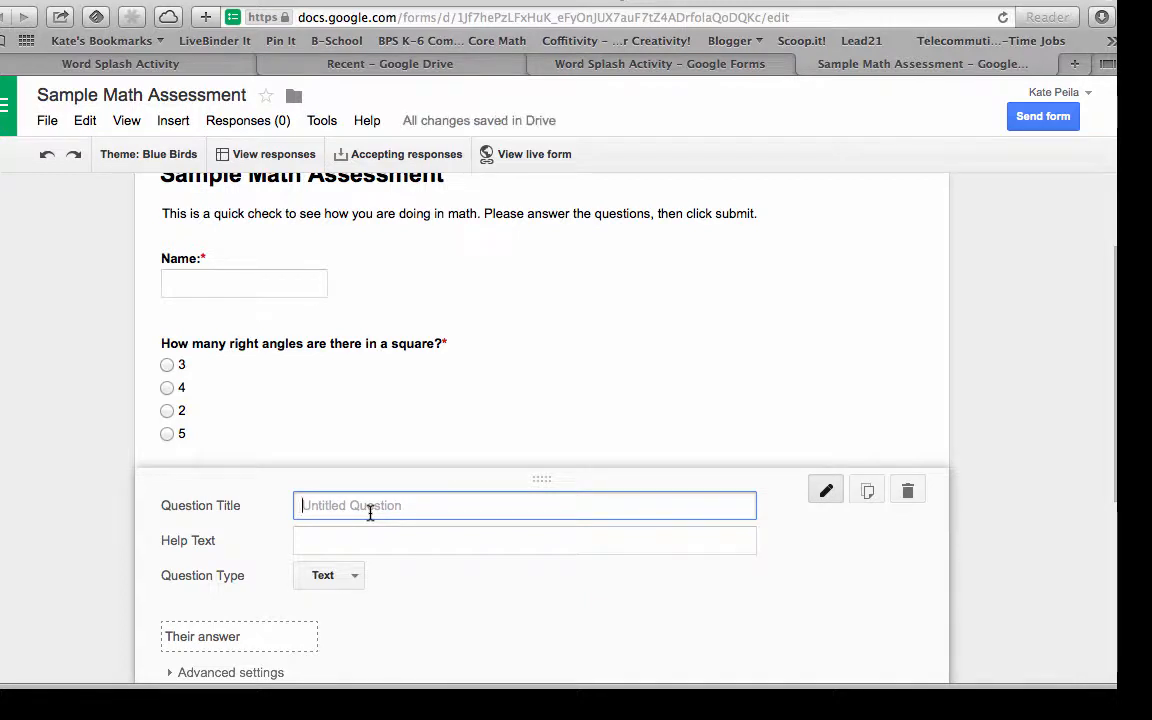
scroll(370, 512, down, 1)
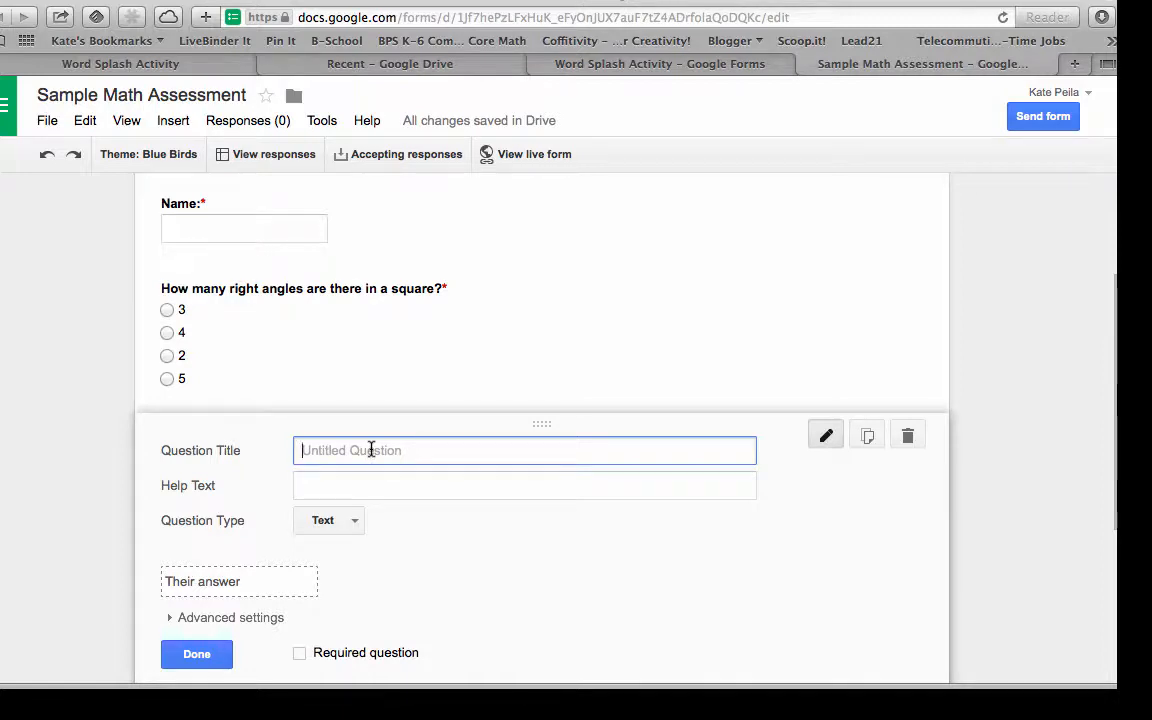
text(Describe)
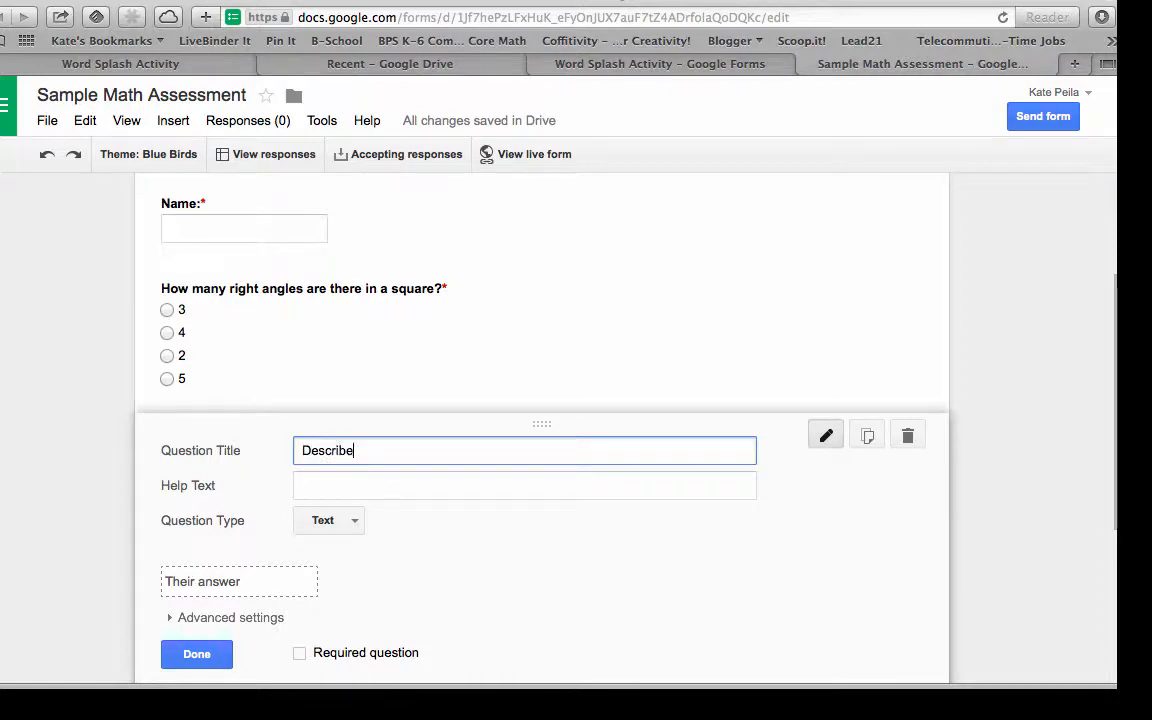
text( a cube. How many vertices and edges does it have?)
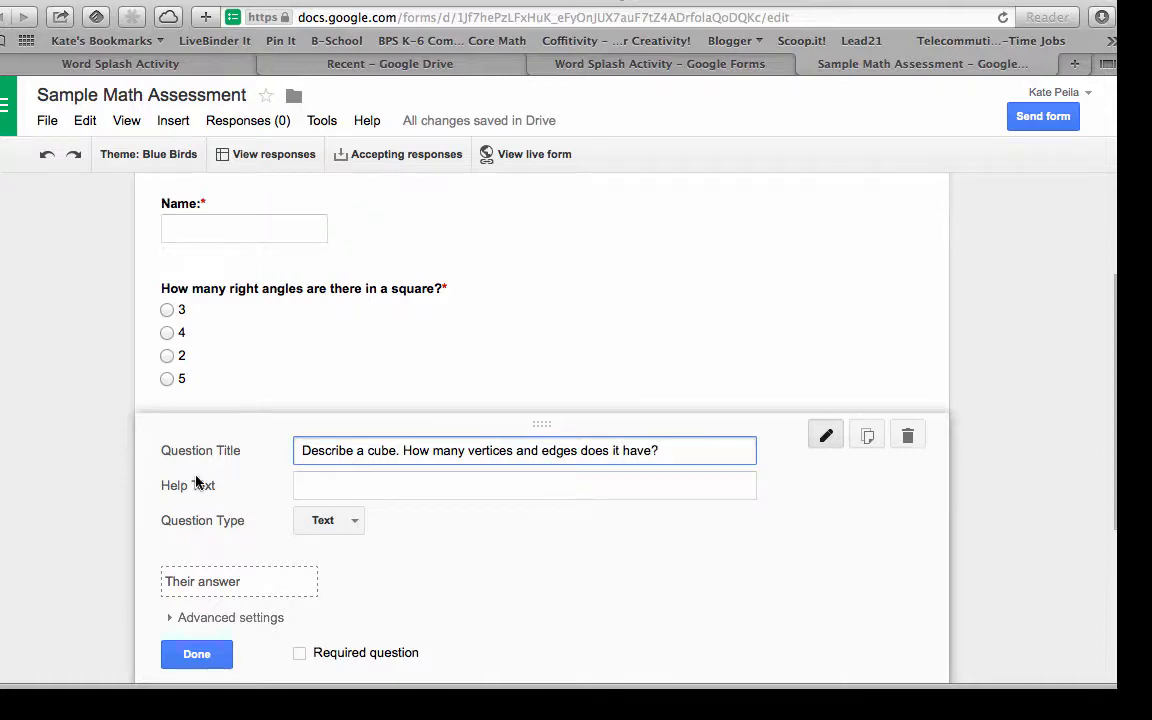
- Set the cube question's type to Paragraph text and finish editing it
click(312, 525)
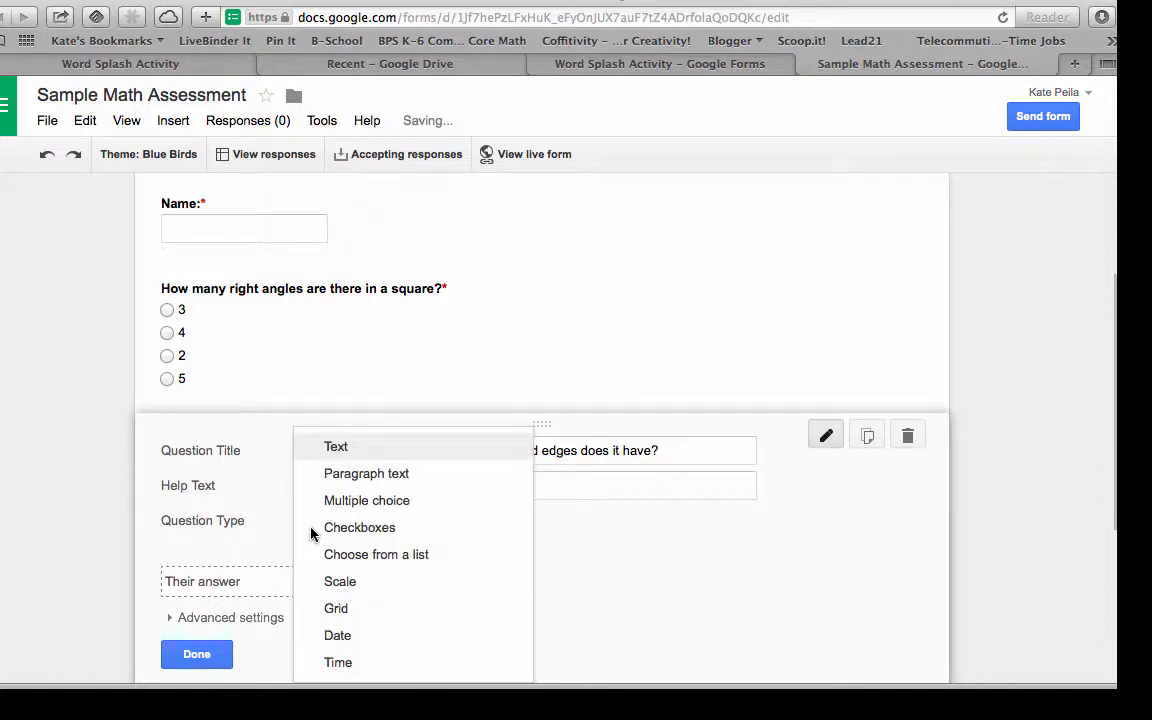
click(383, 487)
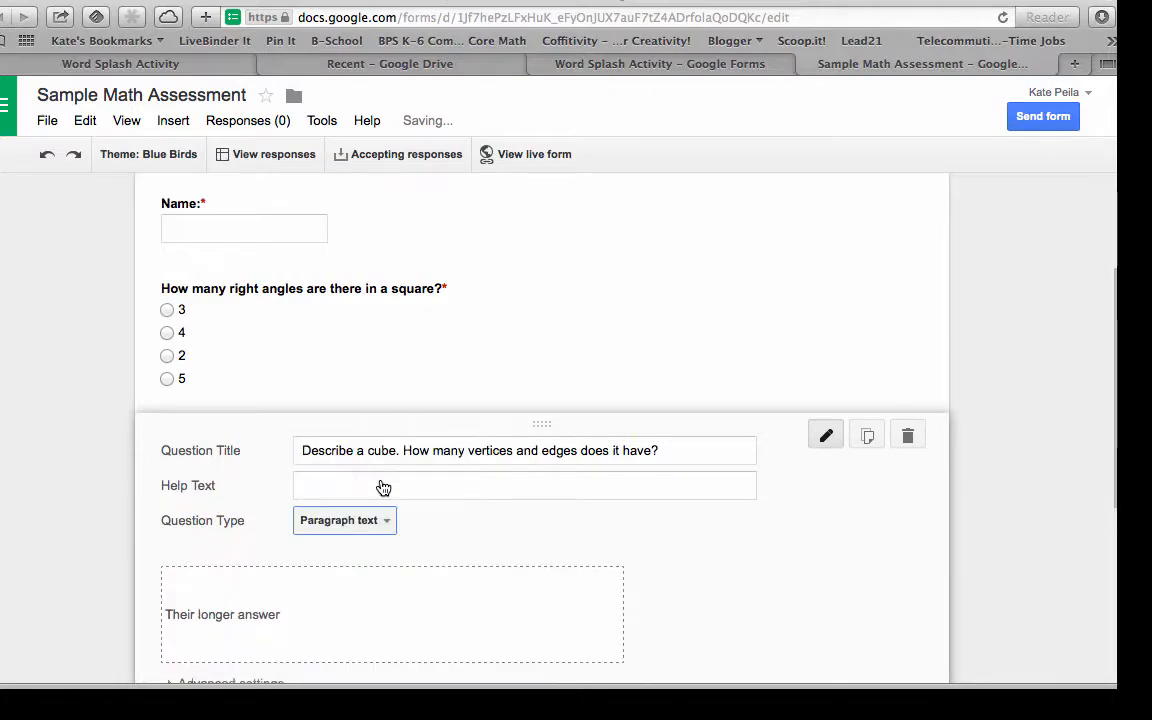
scroll(265, 540, down, 3)
click(228, 583)
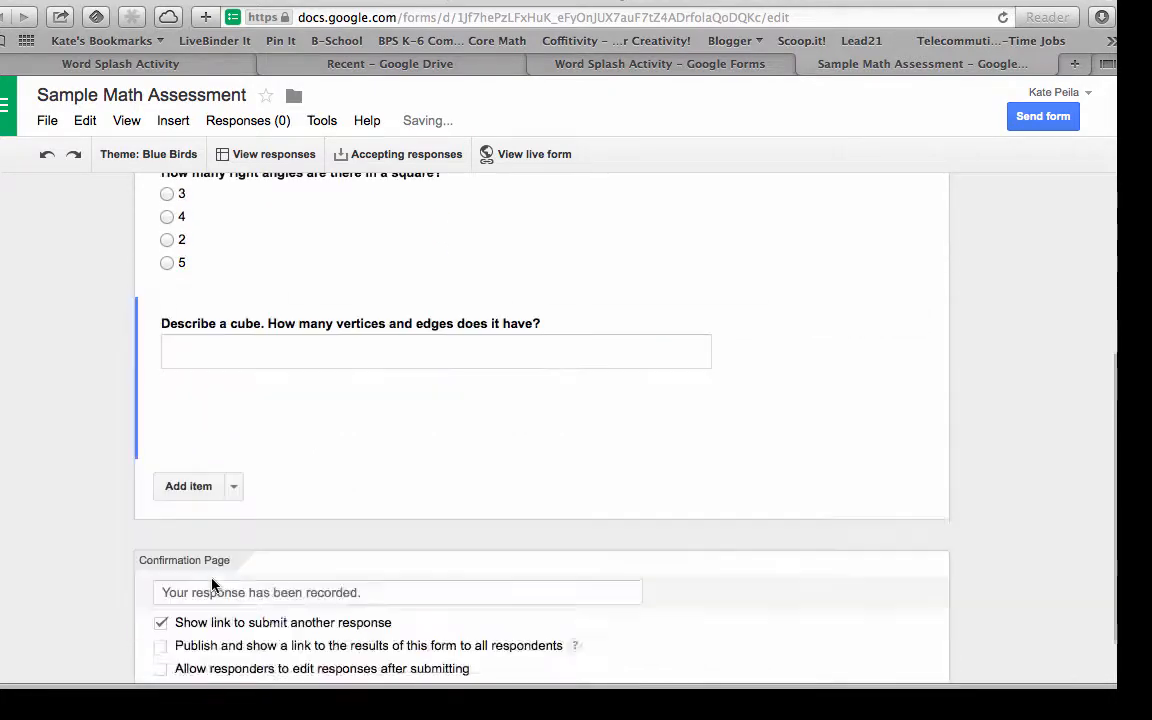
- Review the form's title, description and the Name, right-angles and cube questions
scroll(147, 470, up, 5)
scroll(150, 466, down, 5)
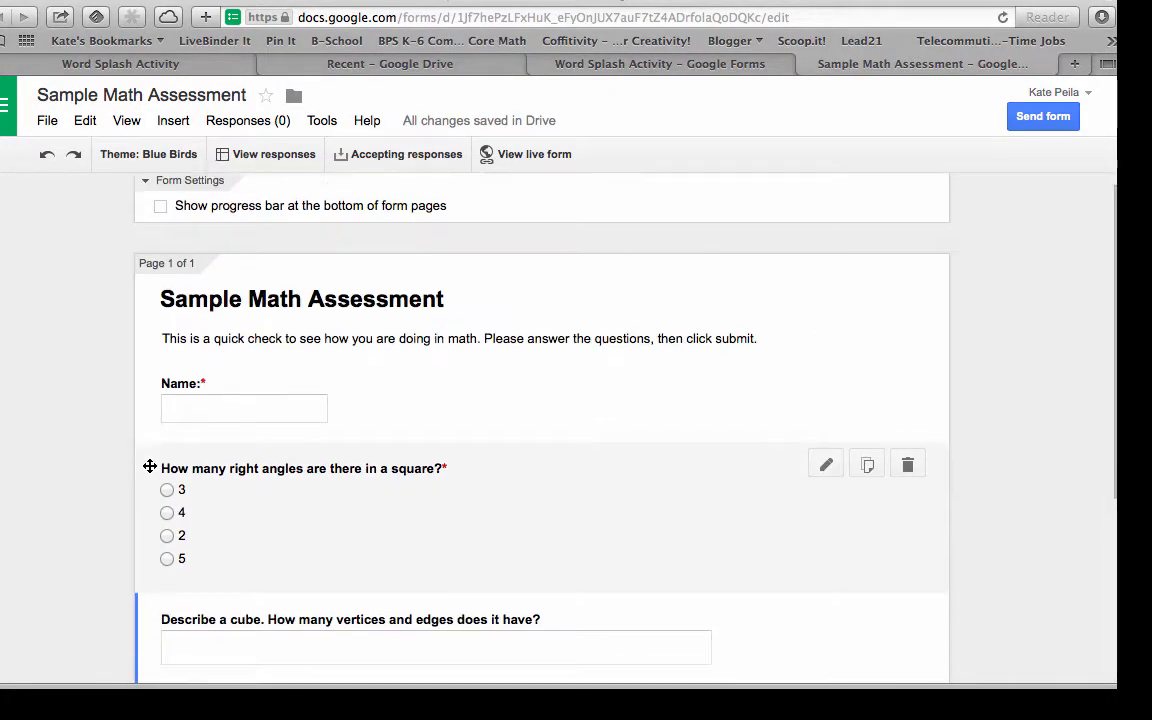
scroll(185, 327, up, 3)
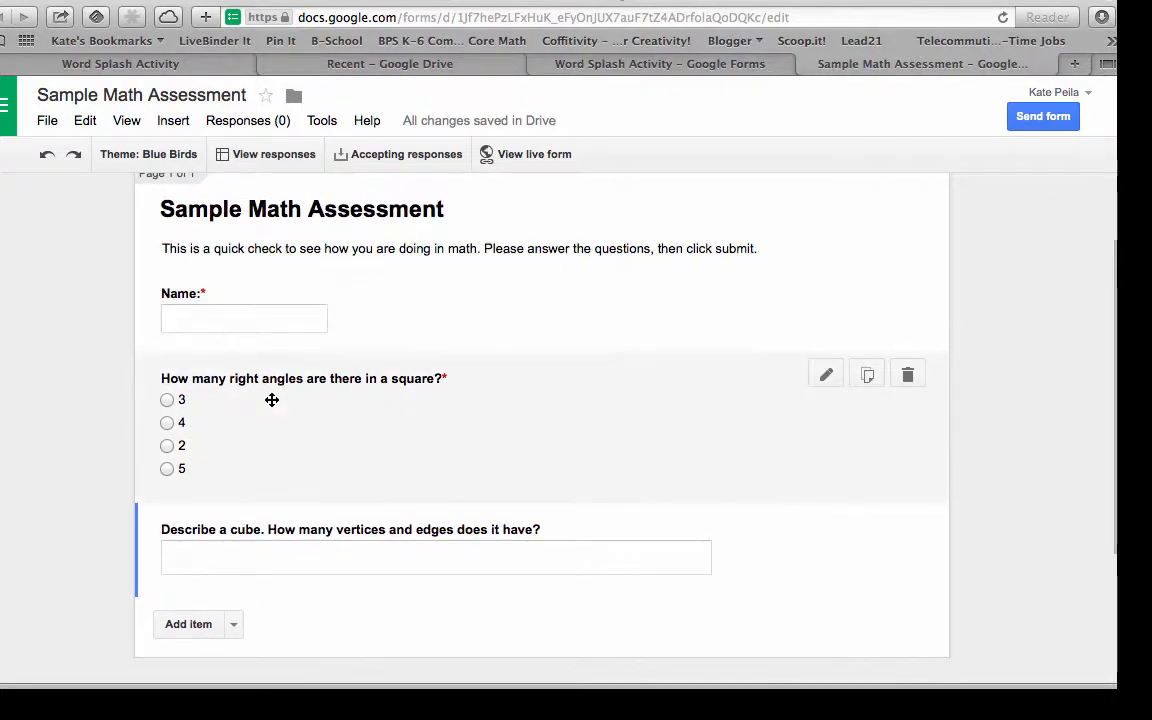
scroll(266, 402, down, 2)
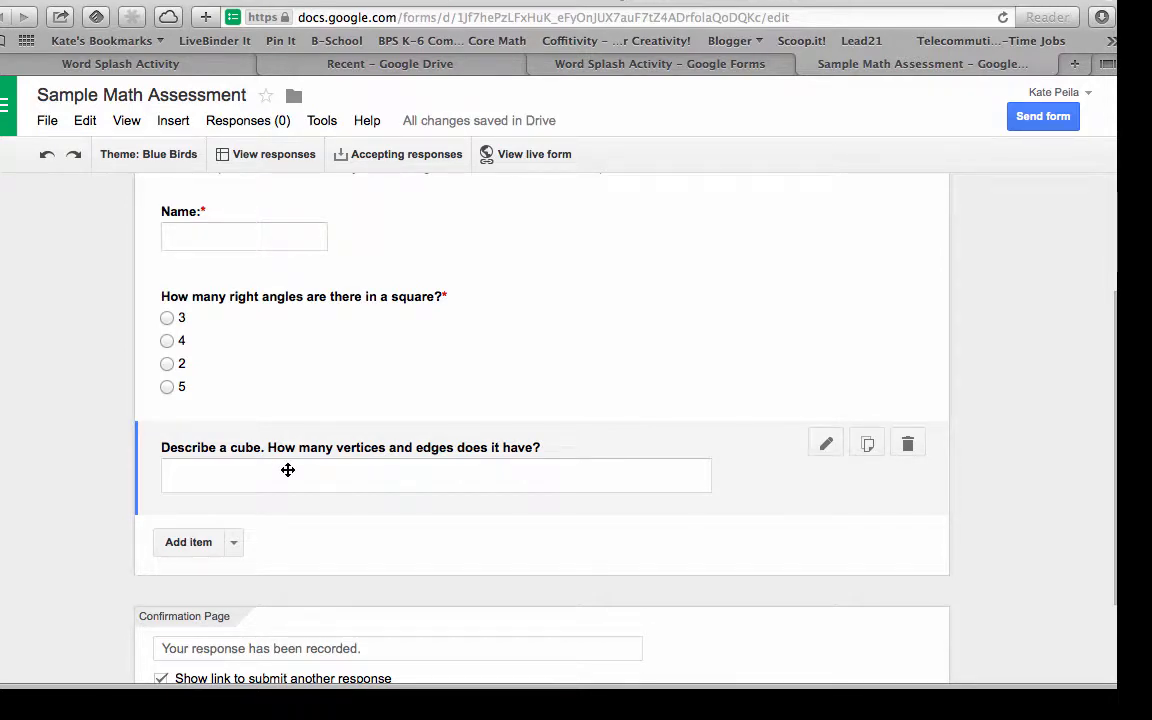
scroll(309, 541, down, 2)
scroll(309, 541, up, 2)
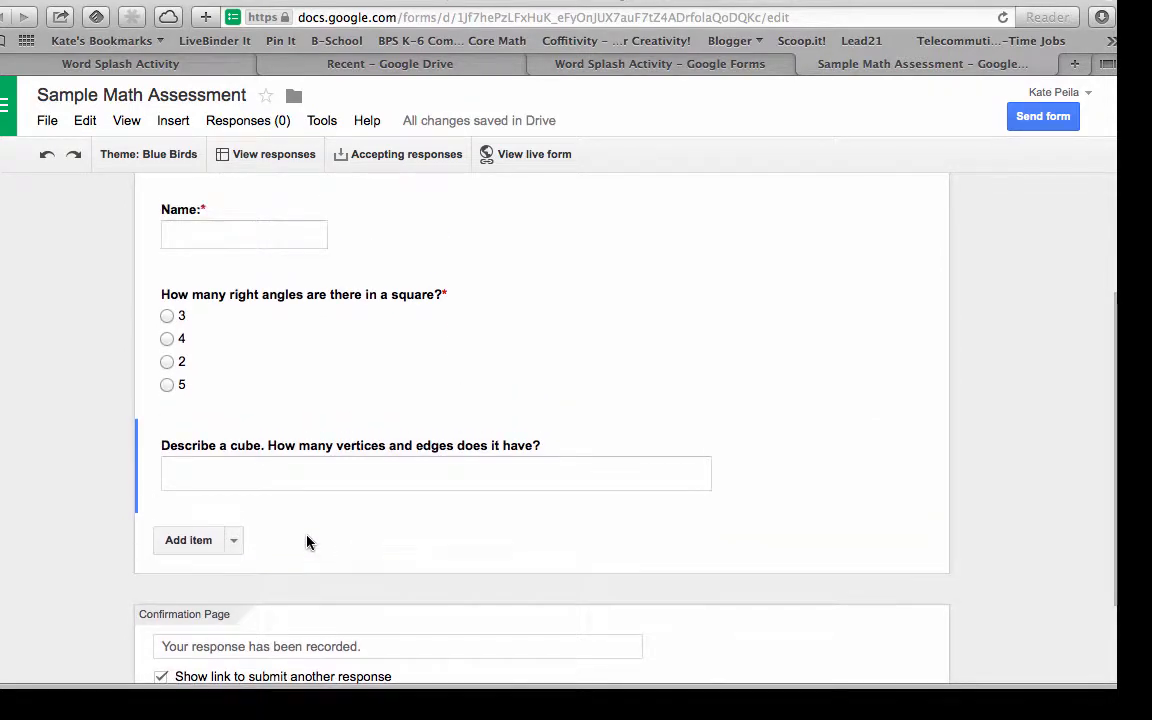
scroll(297, 486, up, 2)
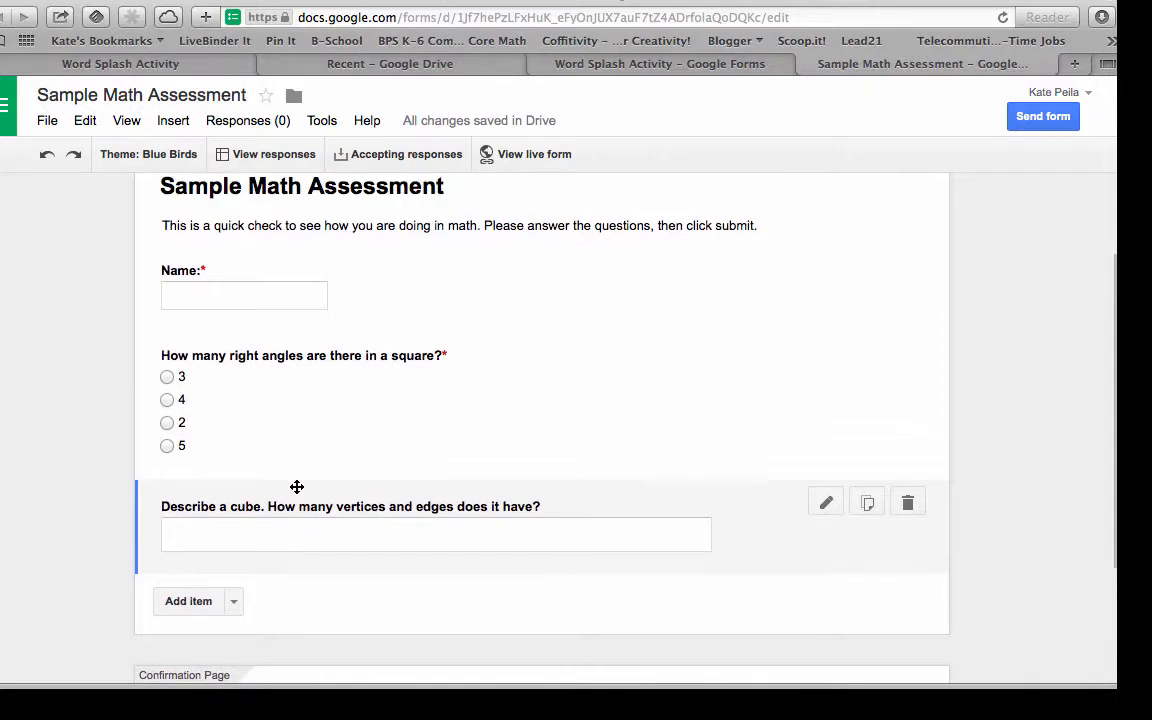
scroll(297, 486, down, 2)
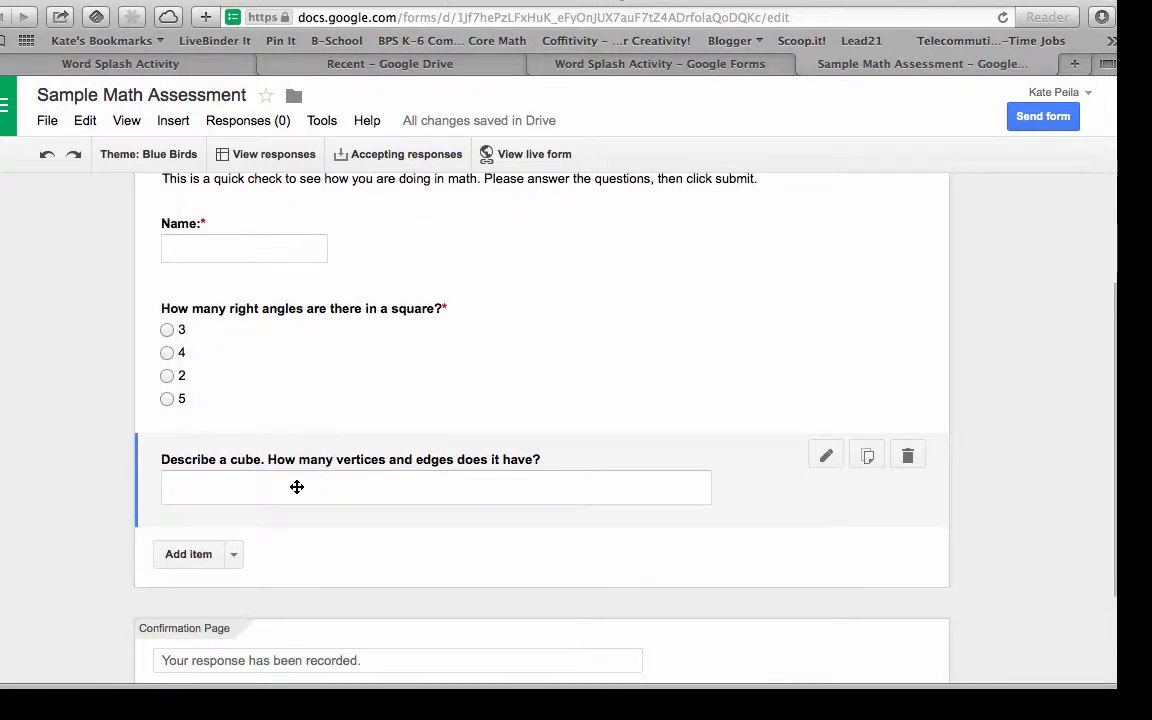
- Add an image item after the cube question, using the lettered block picture from the Math Images album
click(234, 556)
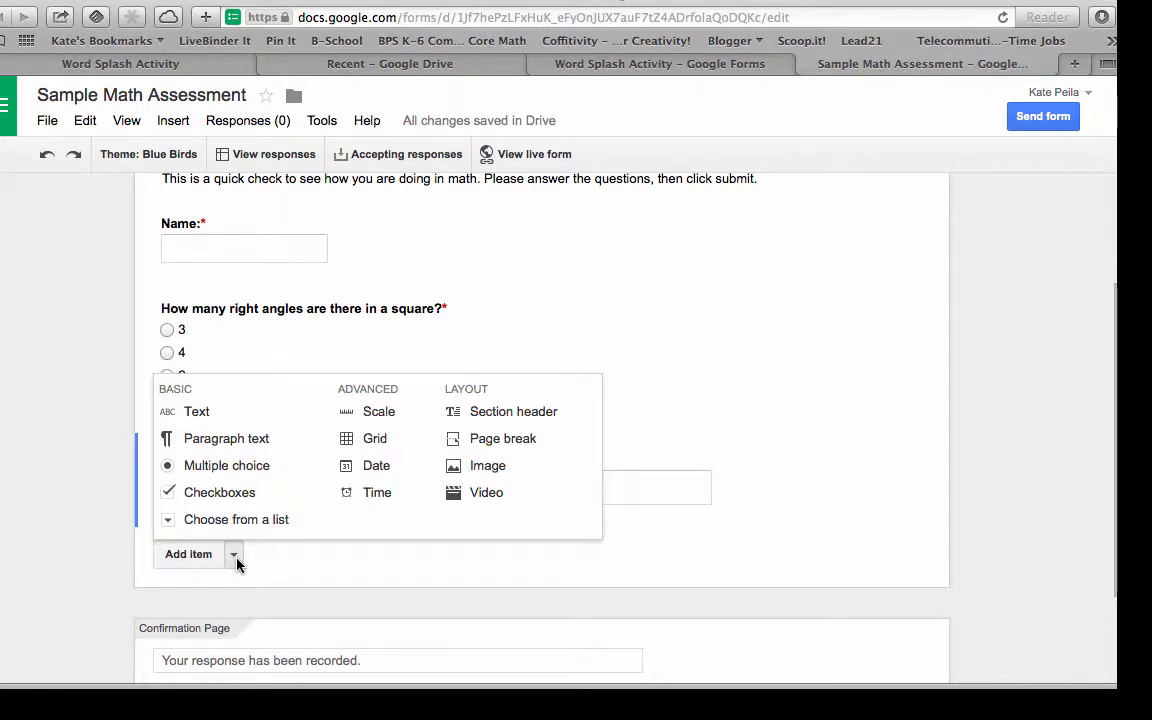
click(292, 562)
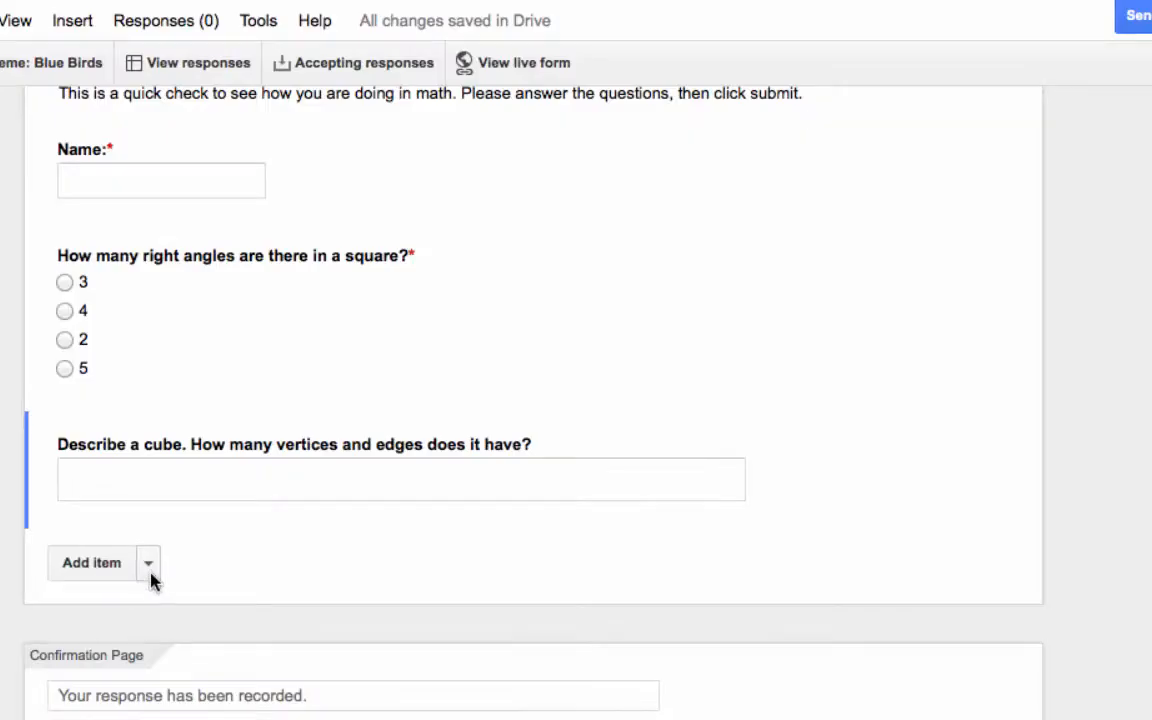
click(150, 576)
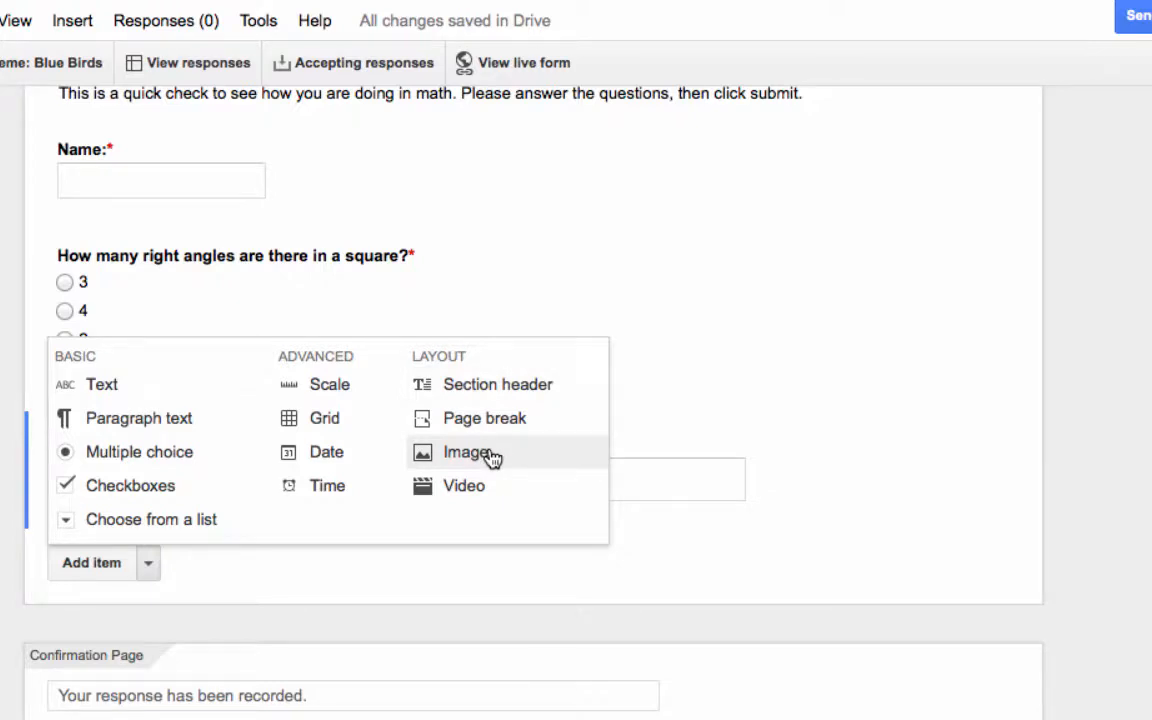
click(526, 457)
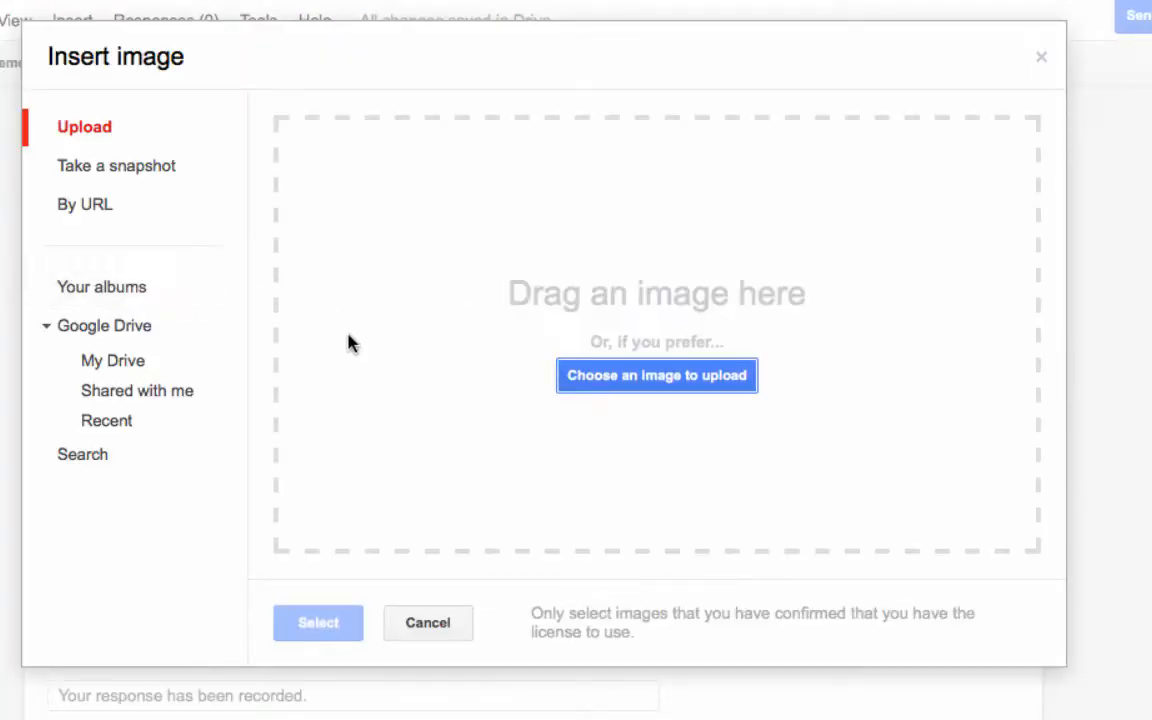
click(126, 290)
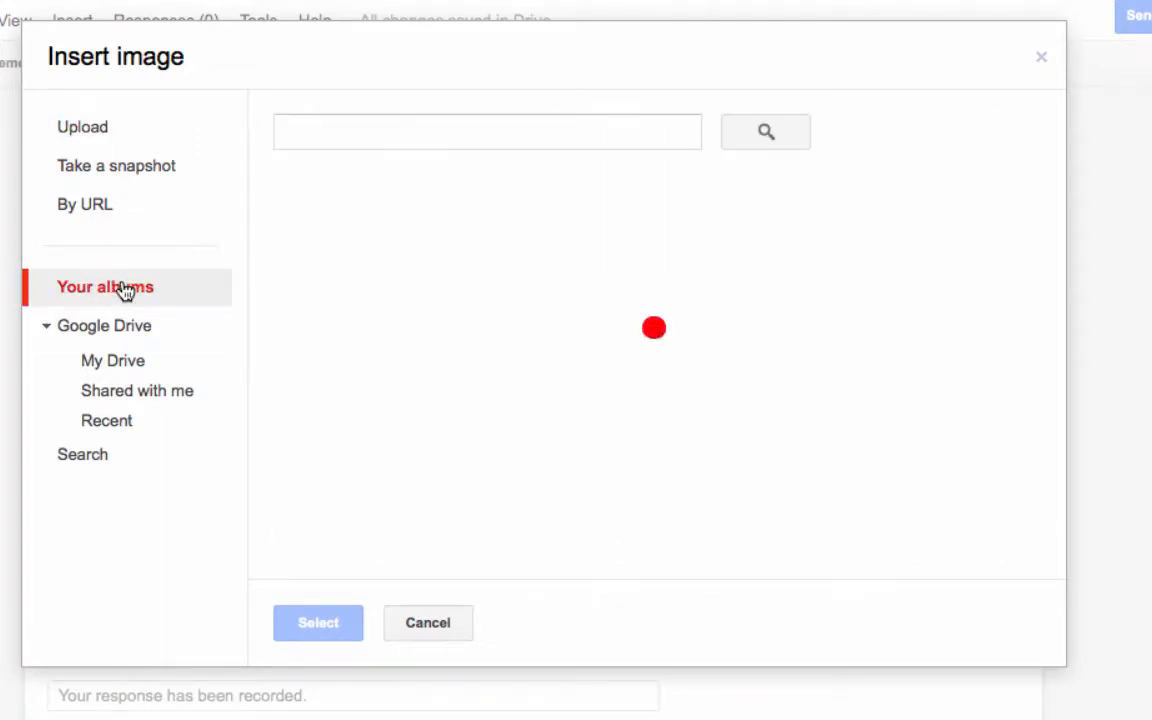
scroll(437, 399, down, 1)
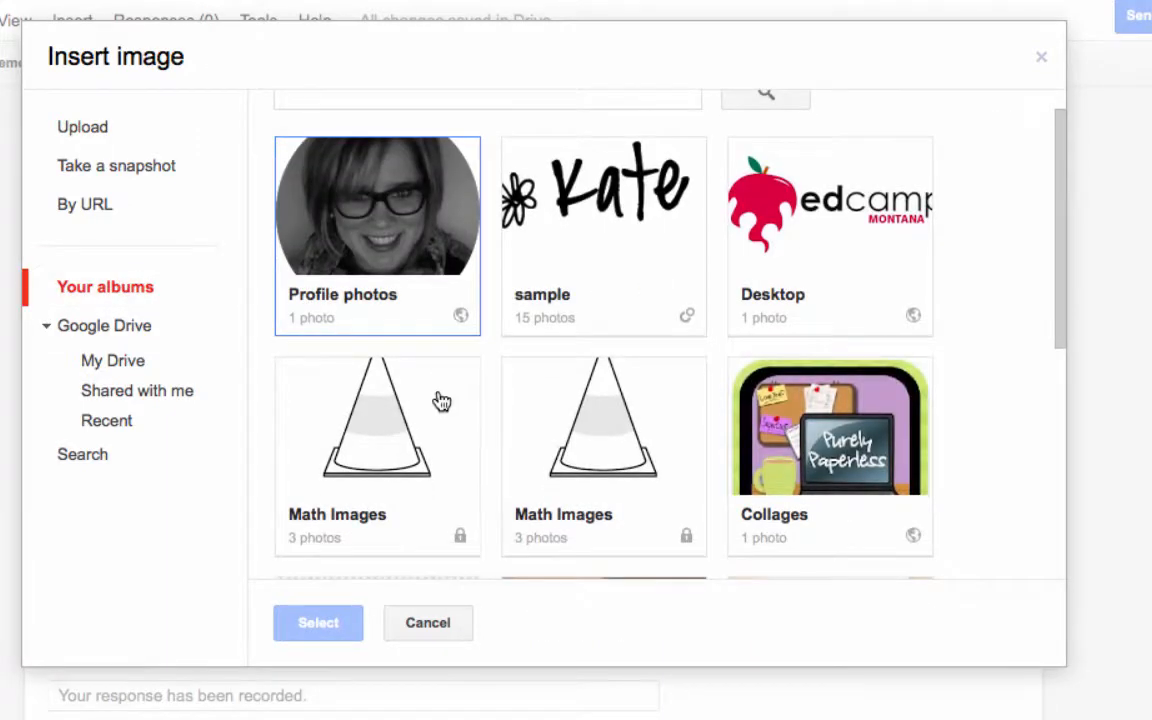
click(373, 423)
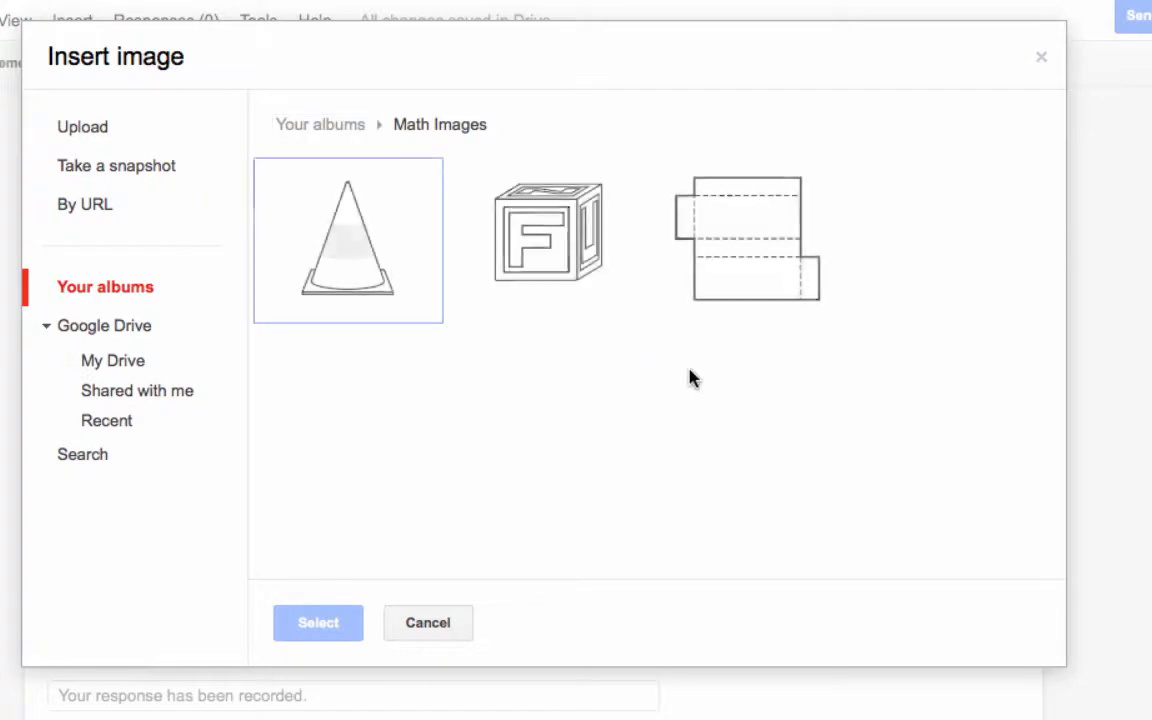
click(548, 232)
click(350, 626)
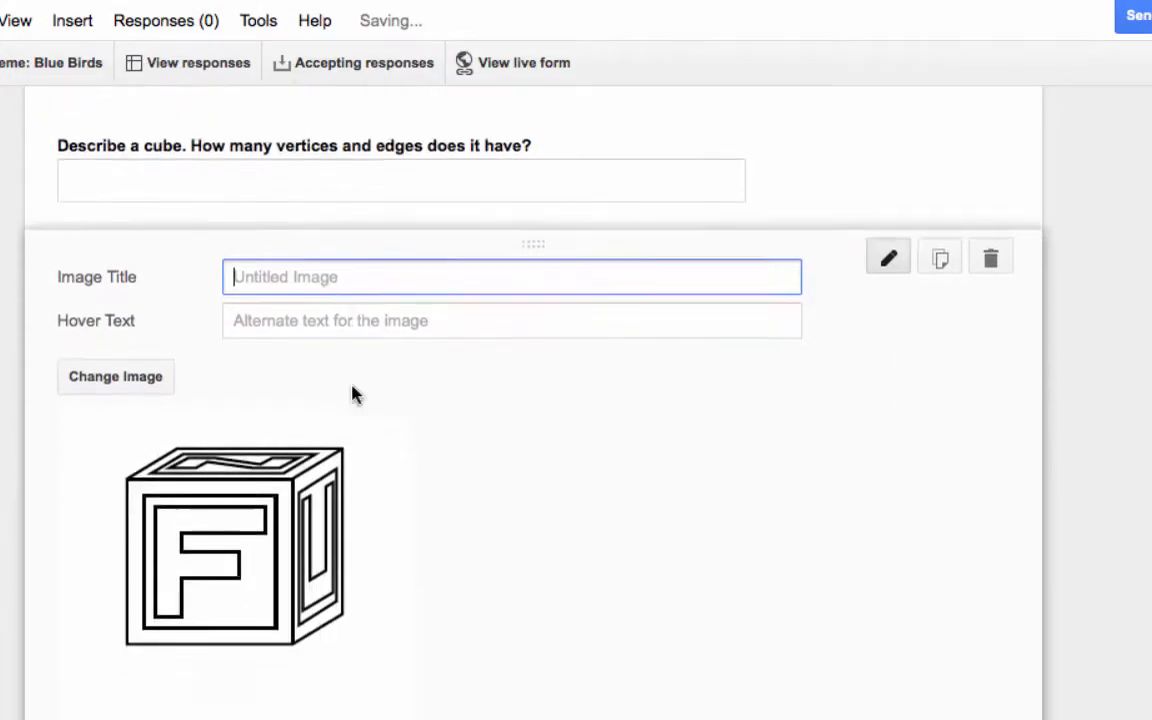
- Center the lettered block image in its item and finish editing it
click(234, 667)
scroll(334, 489, down, 2)
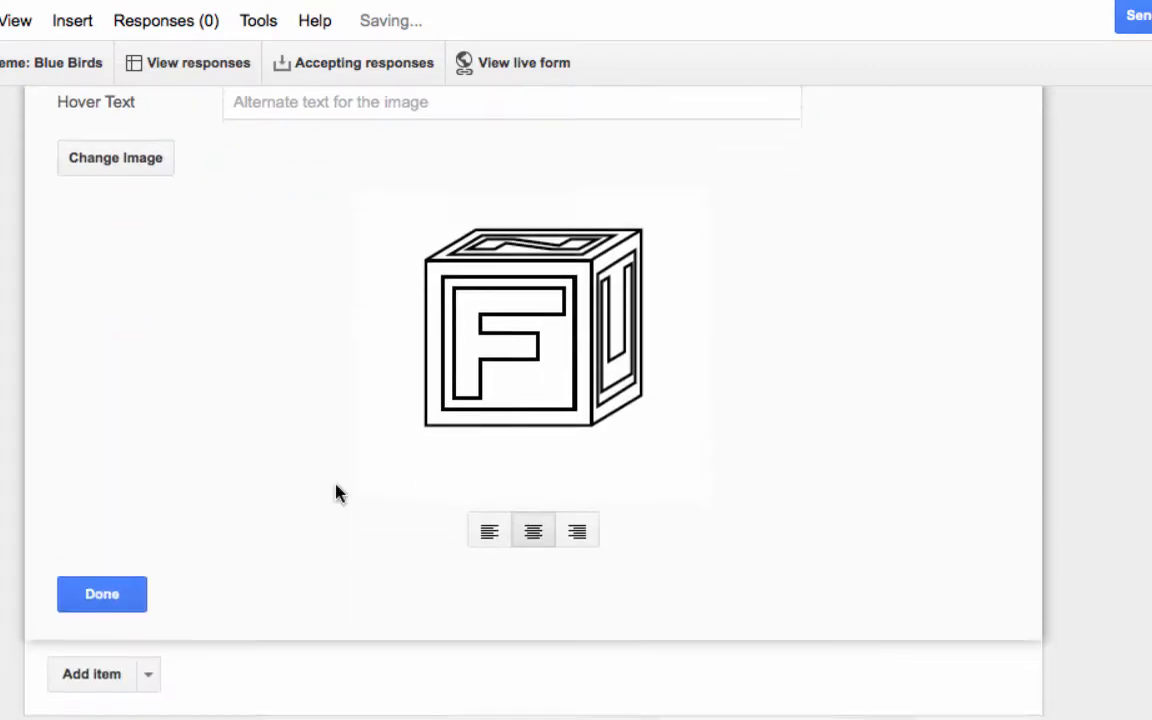
click(116, 584)
scroll(296, 386, down, 2)
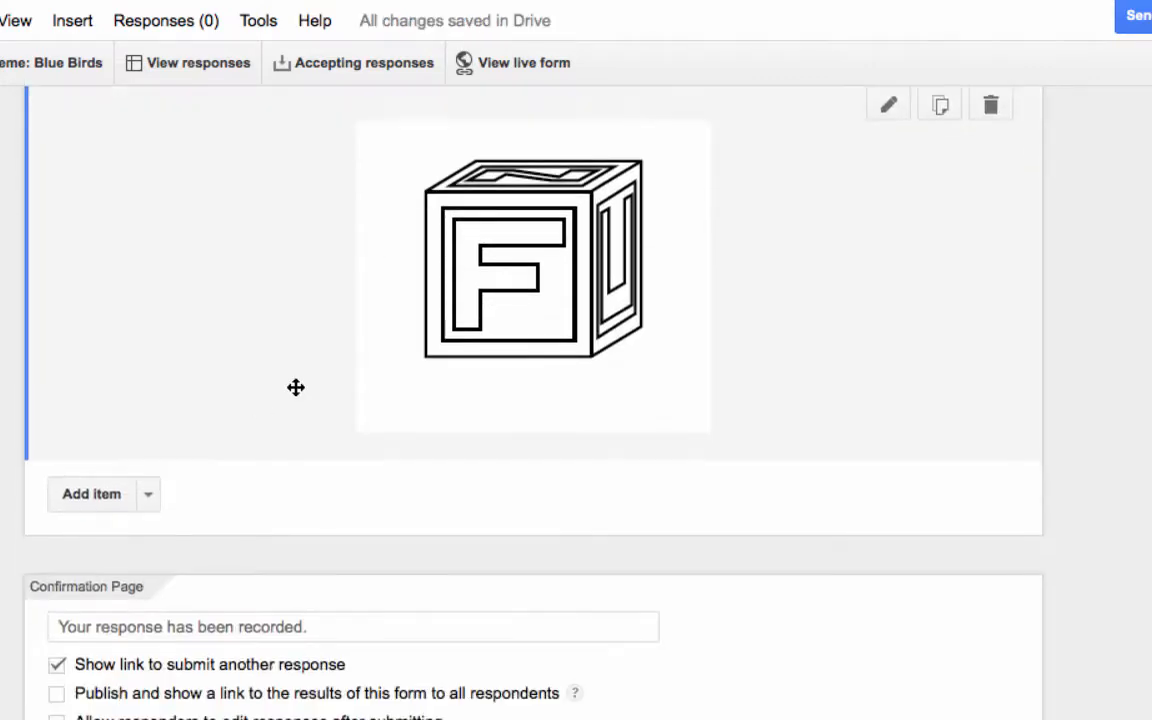
- Add a multiple choice question below the block image, titled "What solid figure is shown in the picture above?"
click(116, 500)
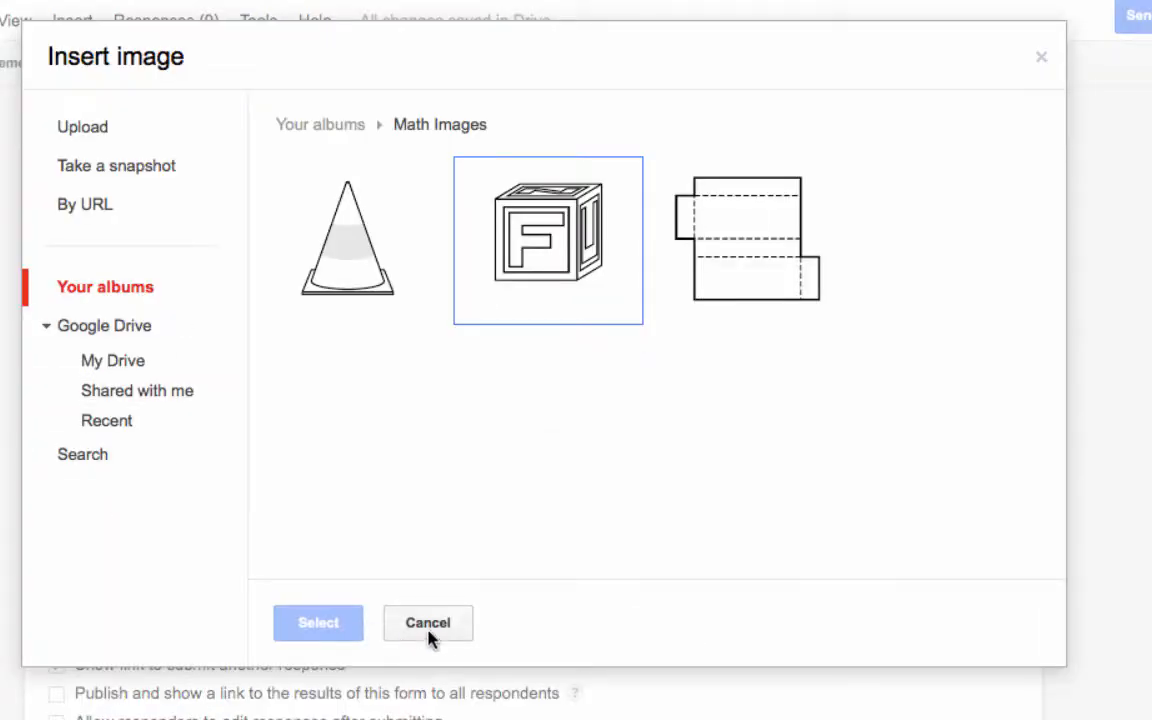
click(428, 623)
click(146, 503)
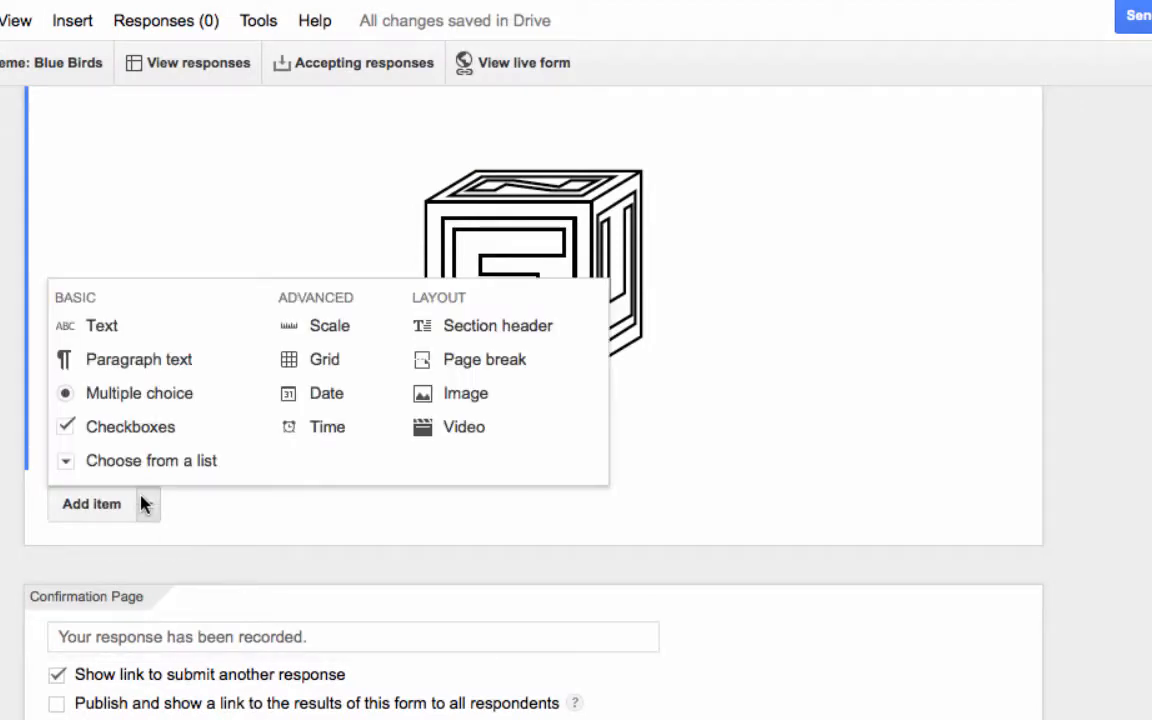
click(145, 393)
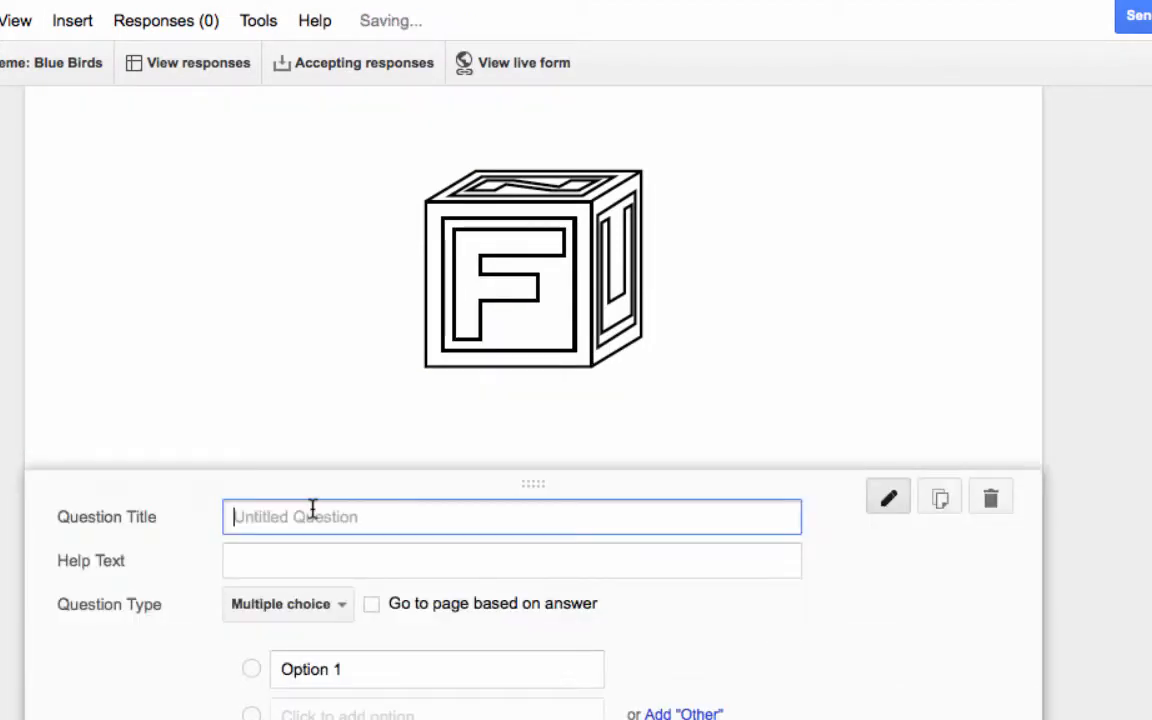
text(What )
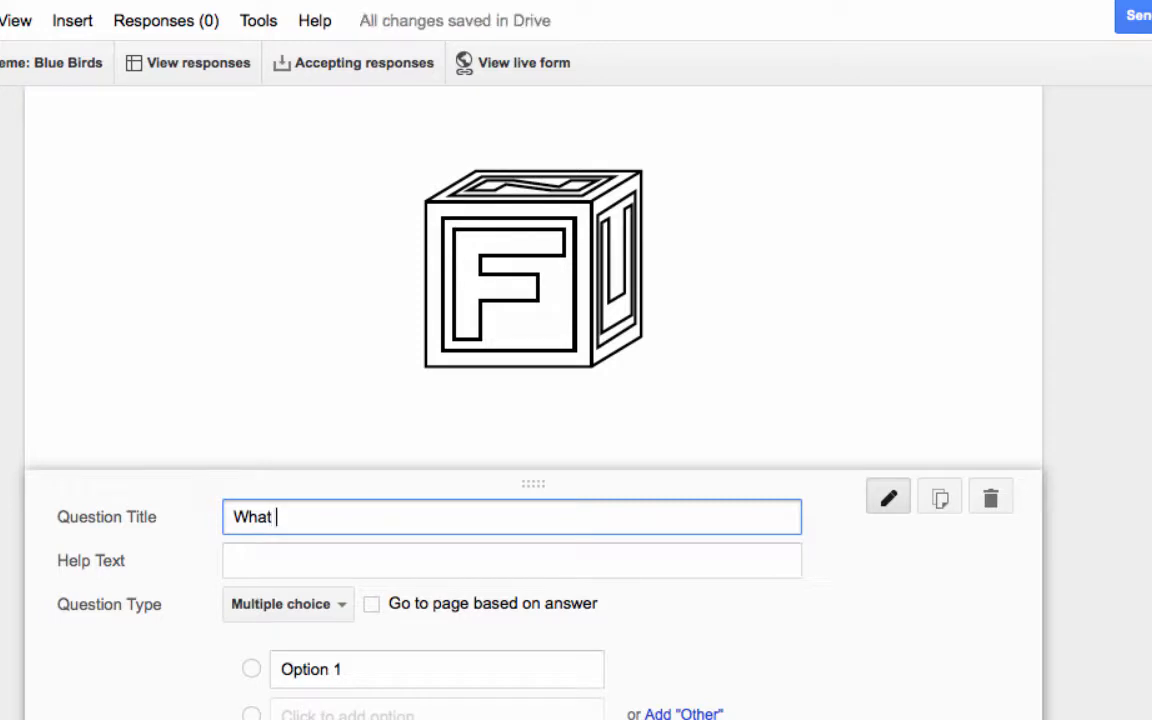
text(solid figure i)
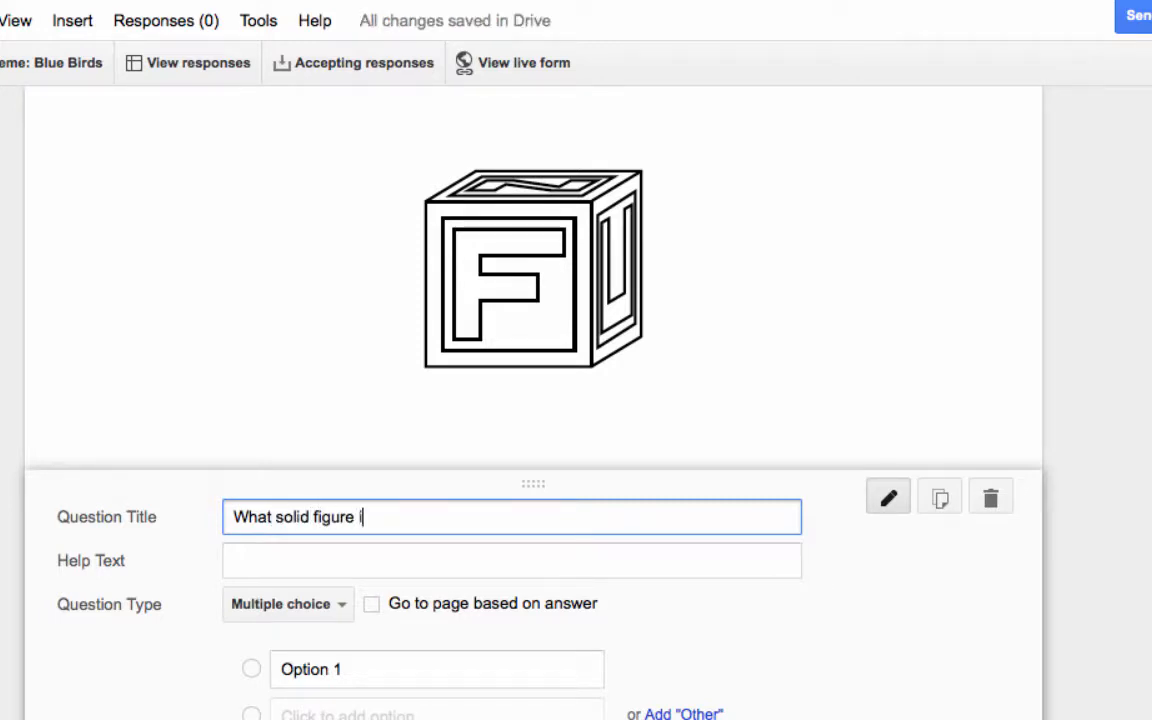
text(s shown in the p)
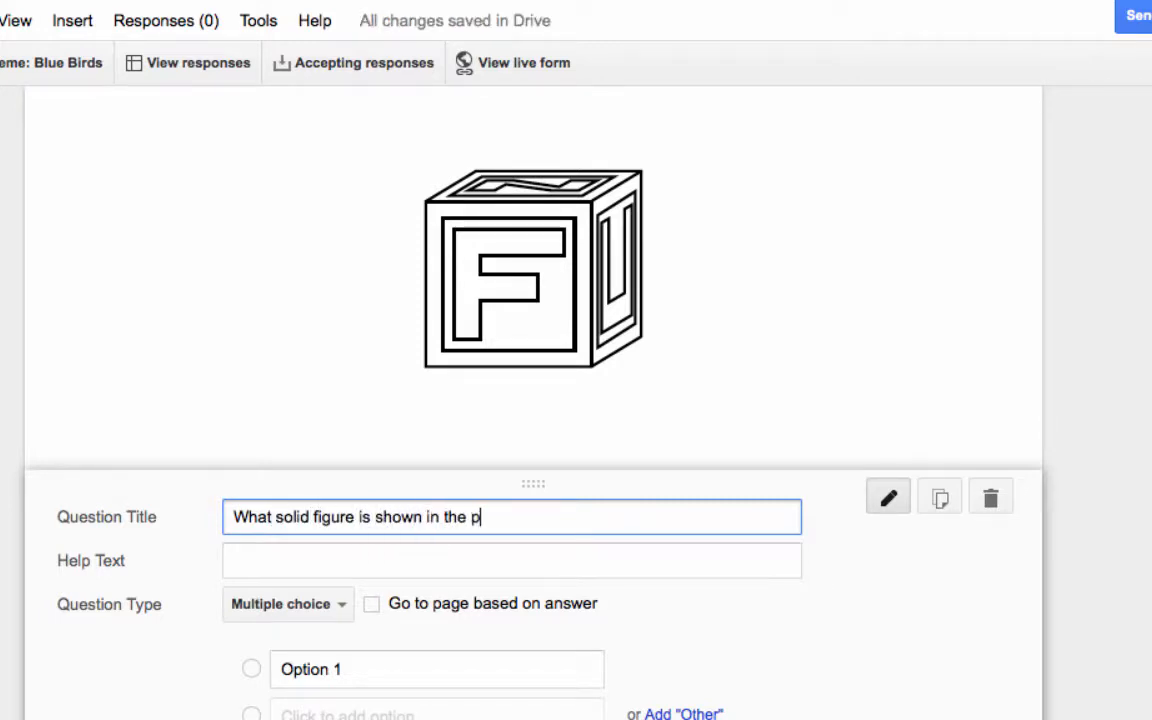
text(icture abov)
key(BackSpace)
text(bove?)
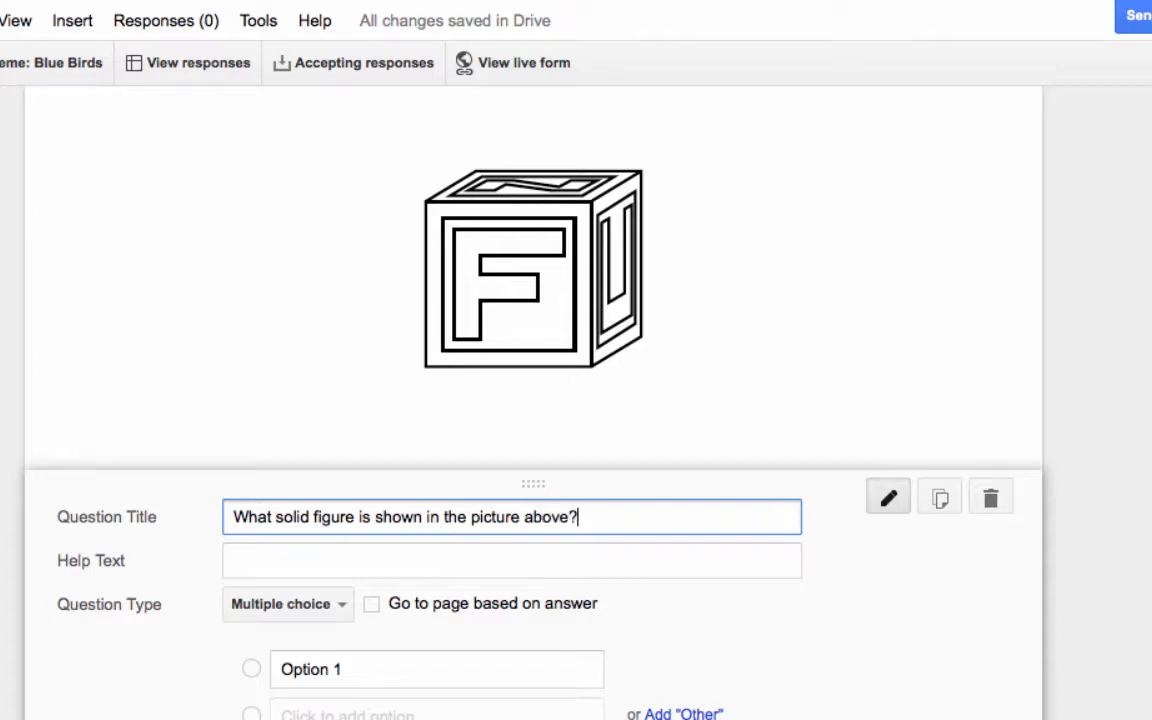
- Set the first answer option of the solid figure question to "Sphere"
scroll(311, 522, down, 3)
click(333, 514)
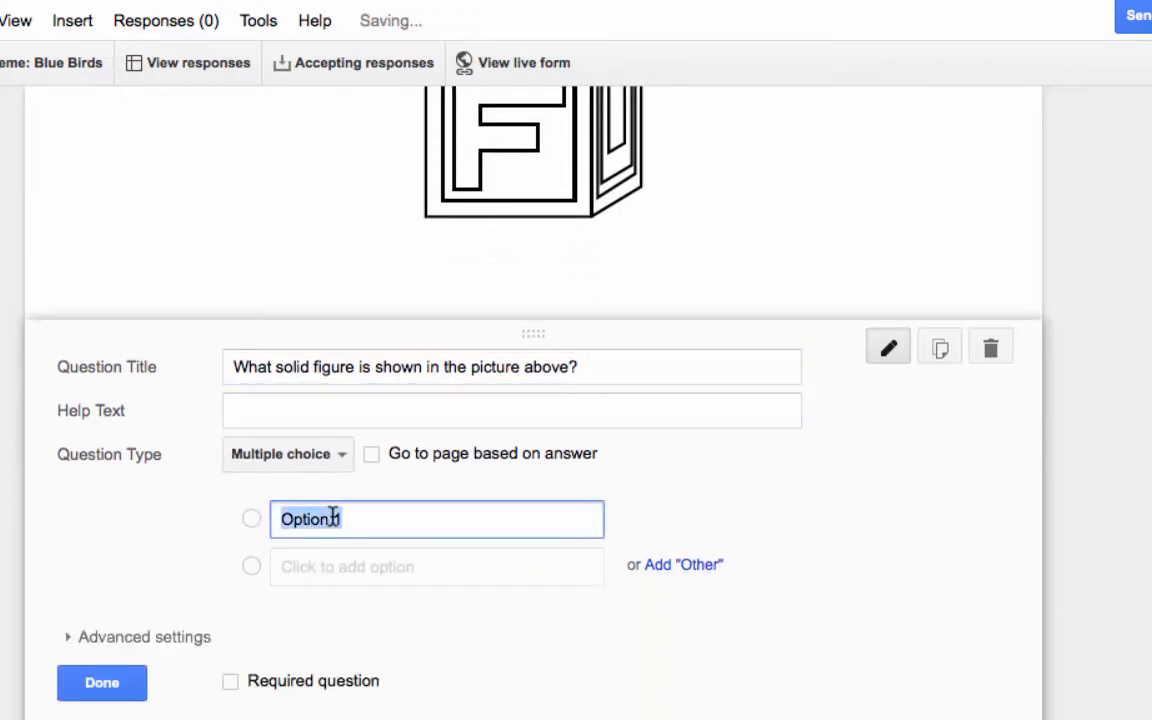
text(sphere)
key(BackSpace)
key(BackSpace)
key(BackSpace)
key(BackSpace)
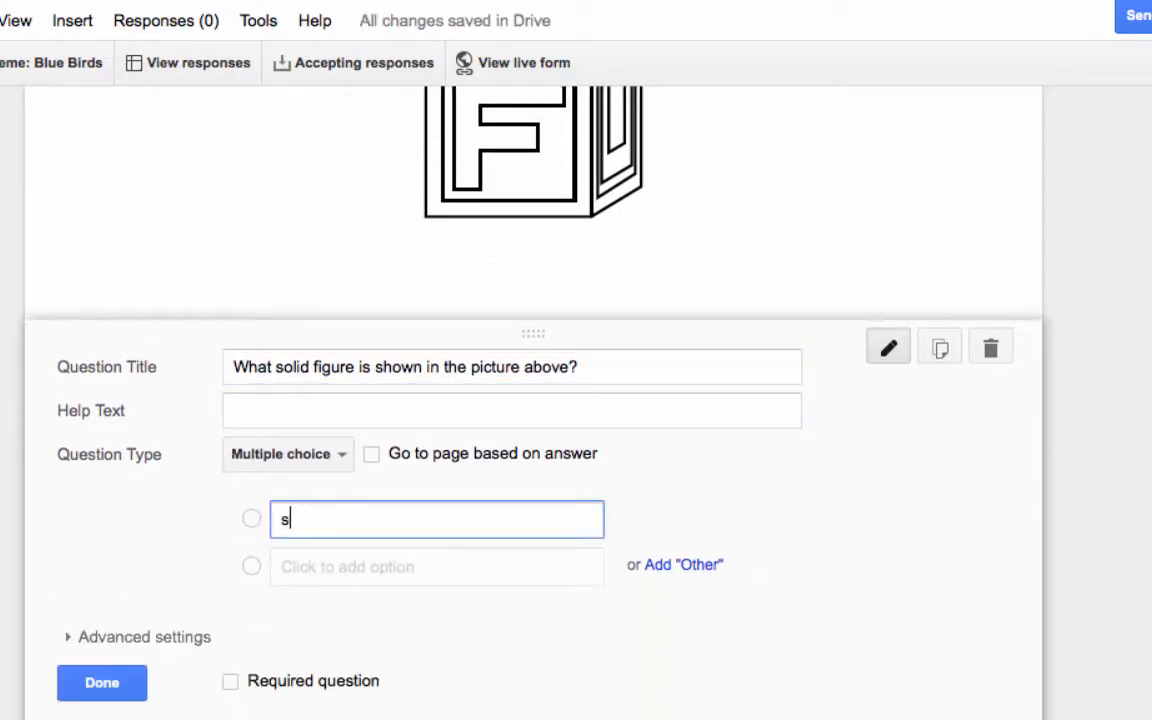
text(phere)
- Add the answer options "Cone", "Cube" and "Pyramid" to the solid figure question and finish editing it
click(328, 580)
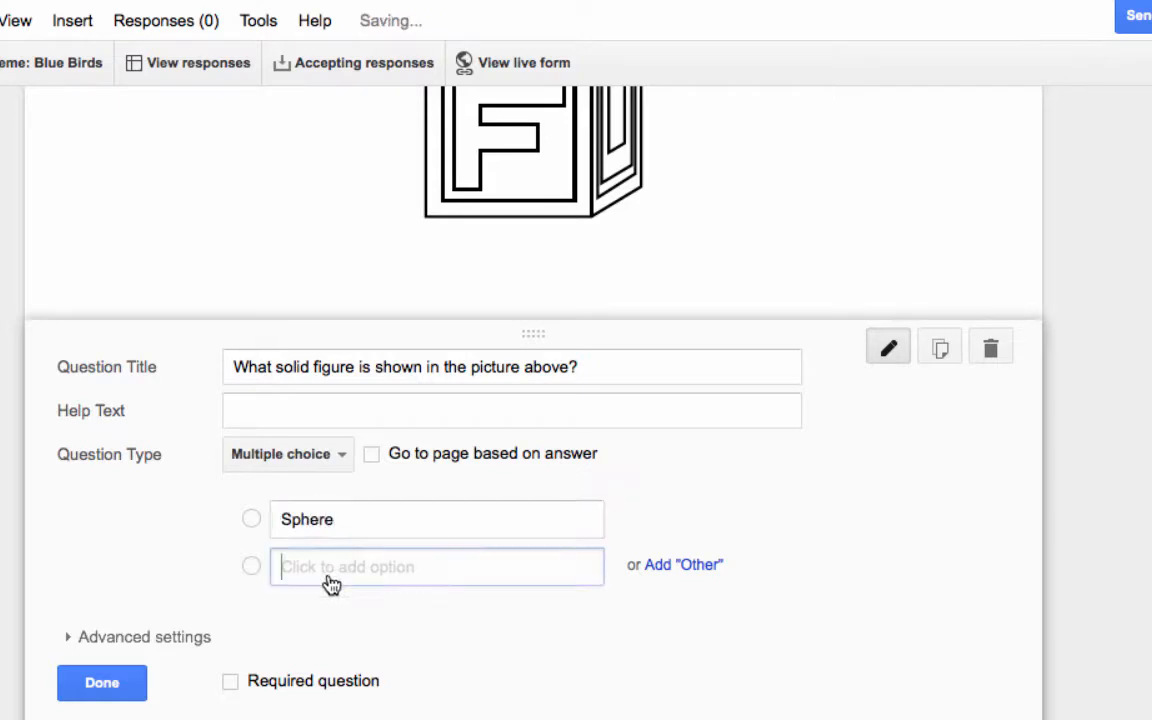
text(Cone)
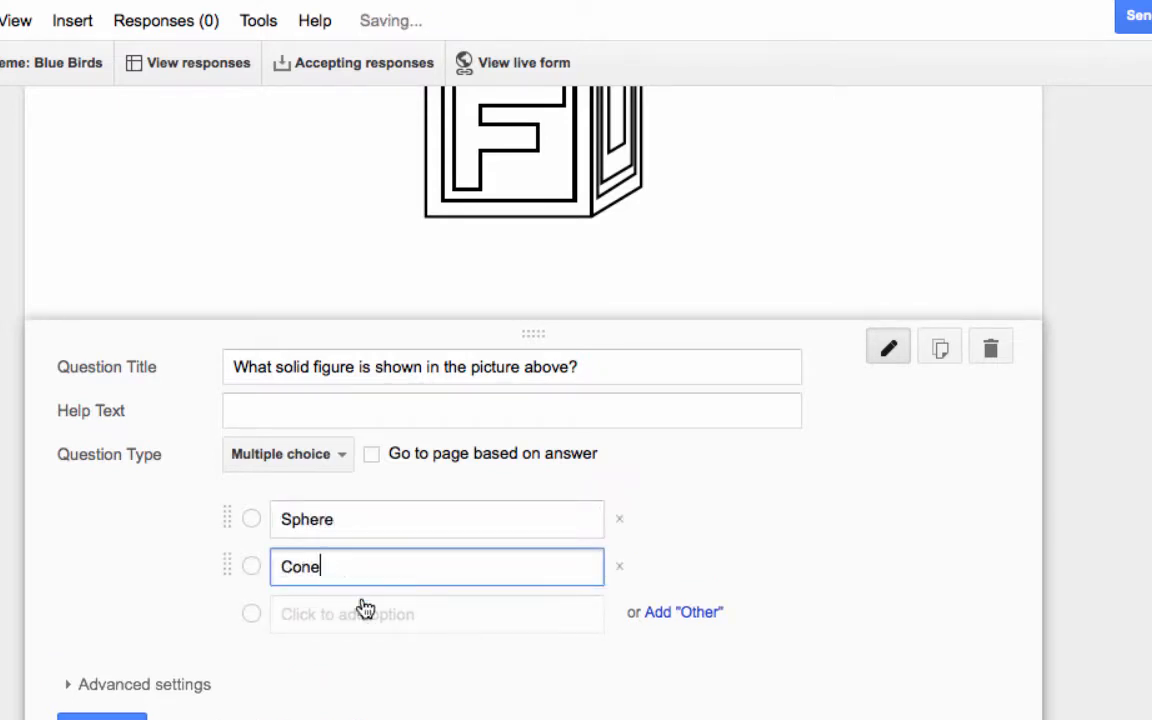
click(355, 614)
text(Cube)
click(373, 663)
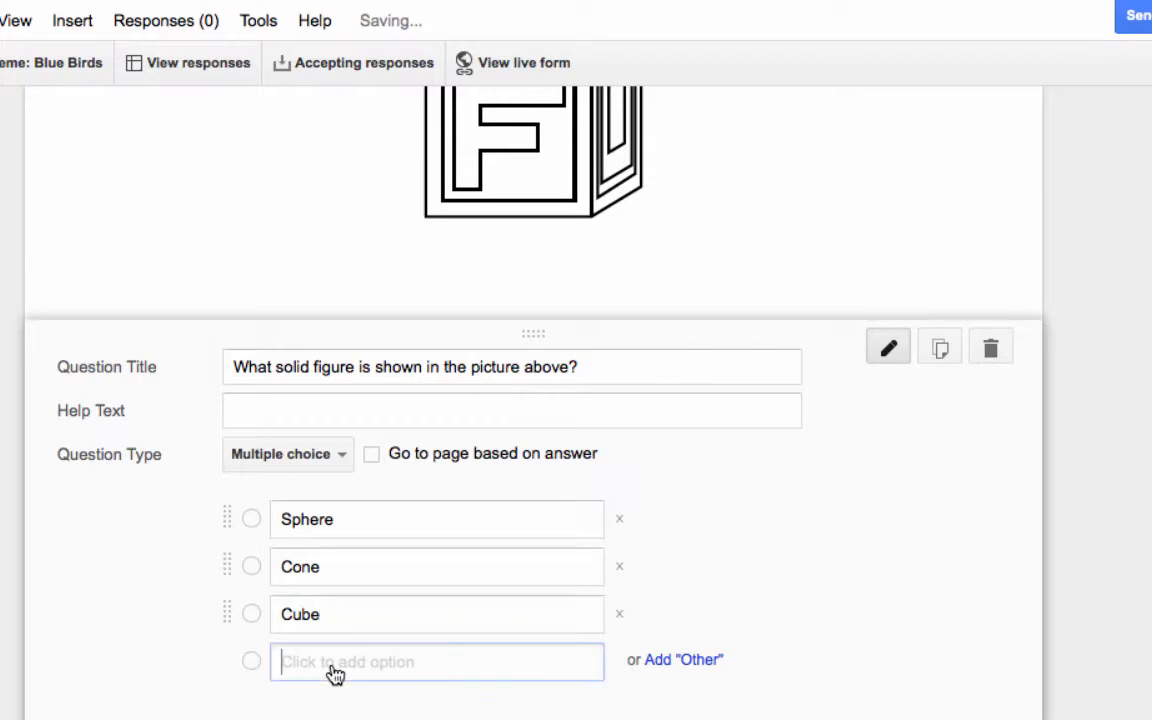
text(Prismyramid)
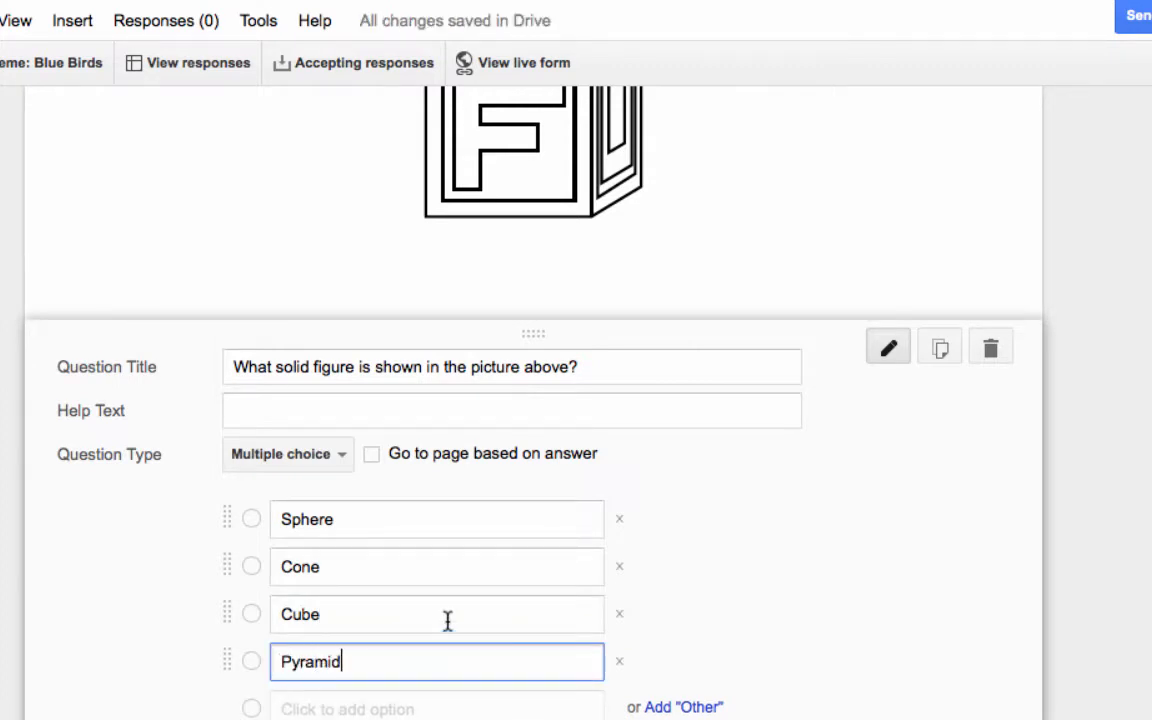
scroll(447, 621, down, 2)
click(106, 662)
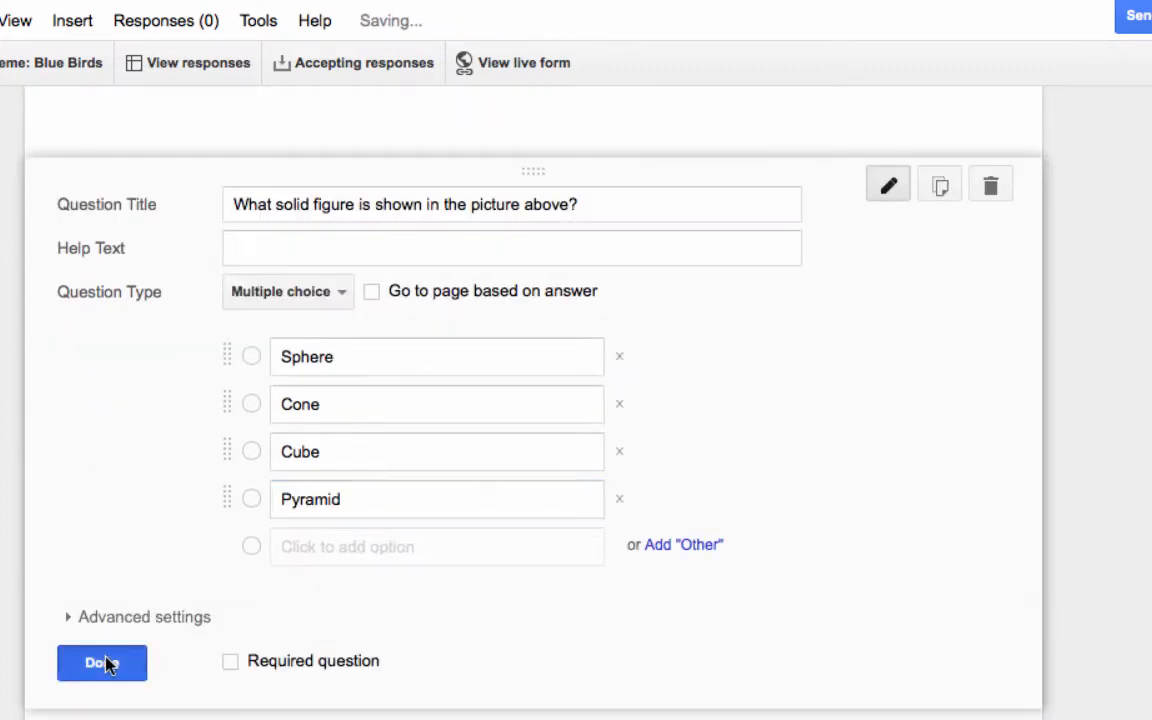
- Open the live form and examine its theme, Name field, questions and block image down to the end of the page
scroll(100, 419, up, 4)
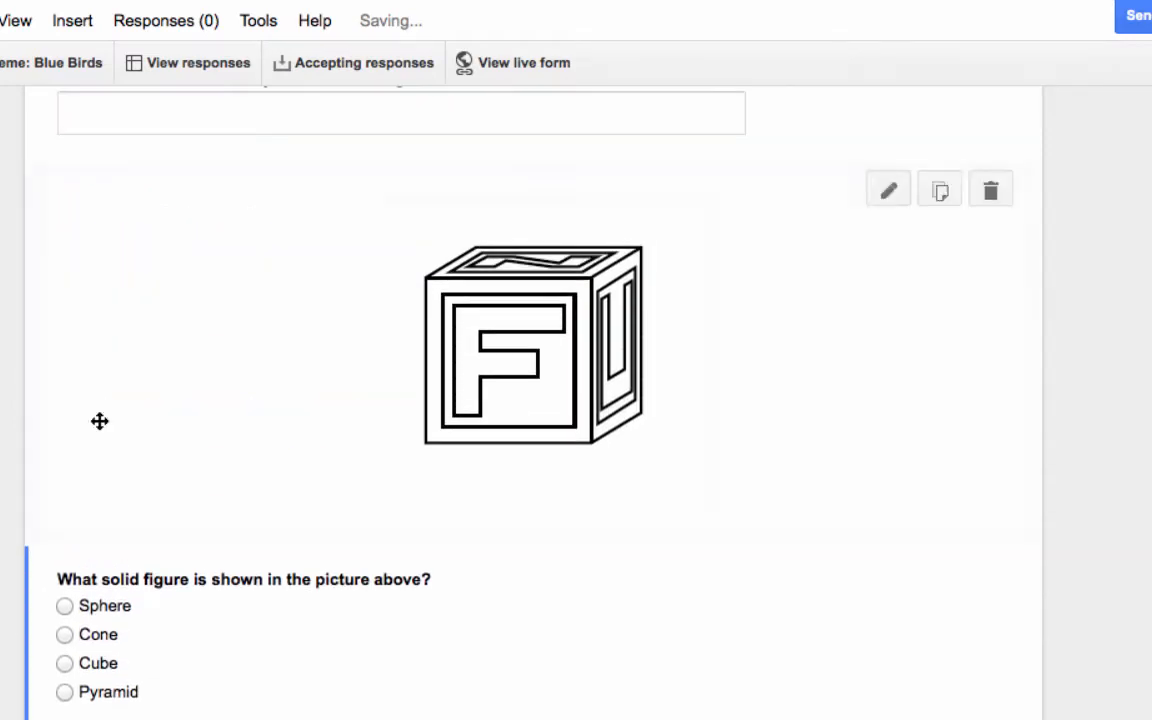
scroll(531, 333, down, 3)
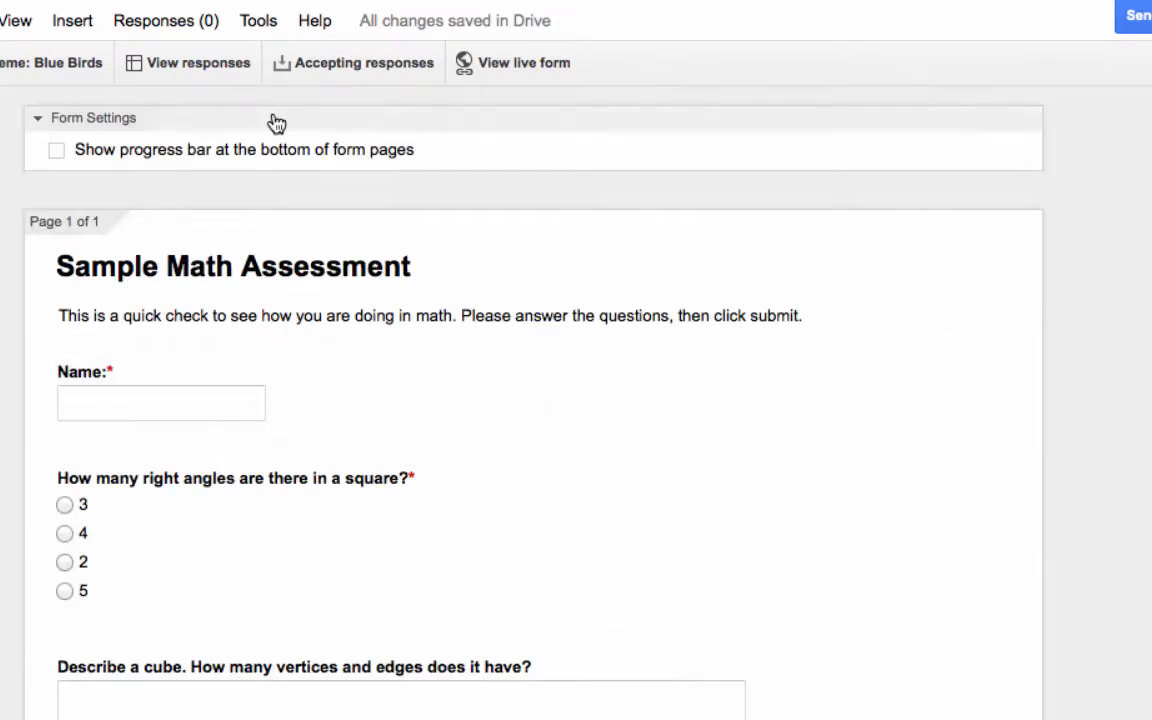
click(502, 64)
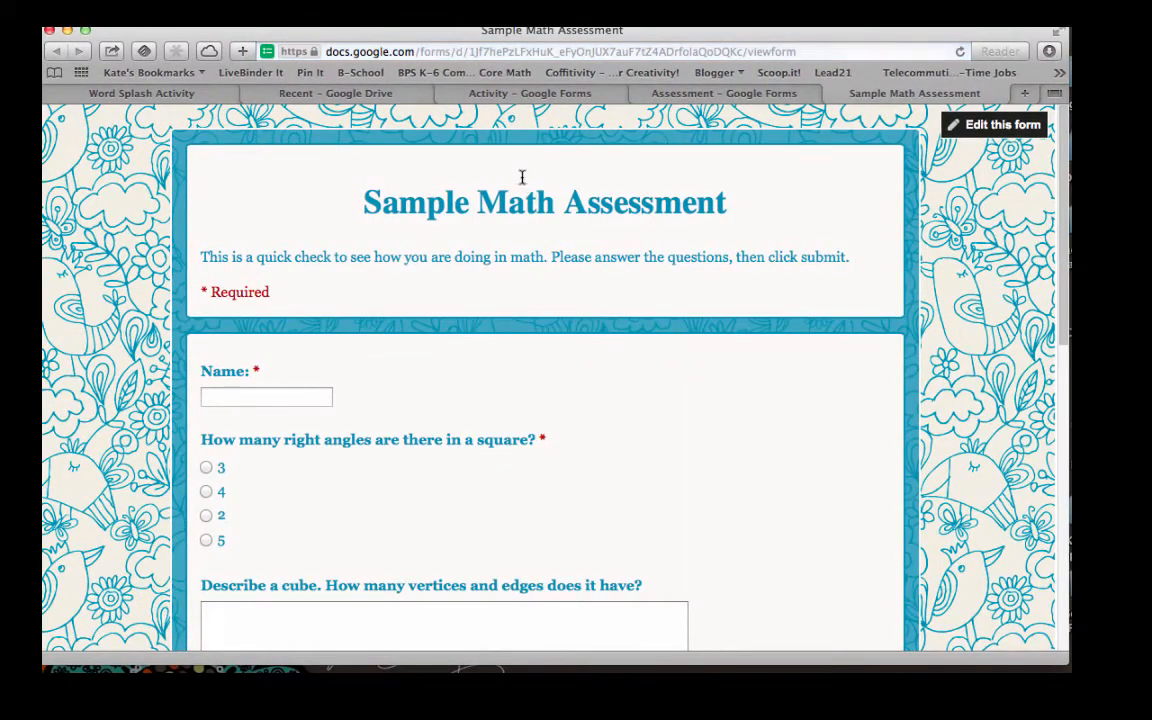
scroll(663, 273, down, 3)
scroll(663, 273, down, 5)
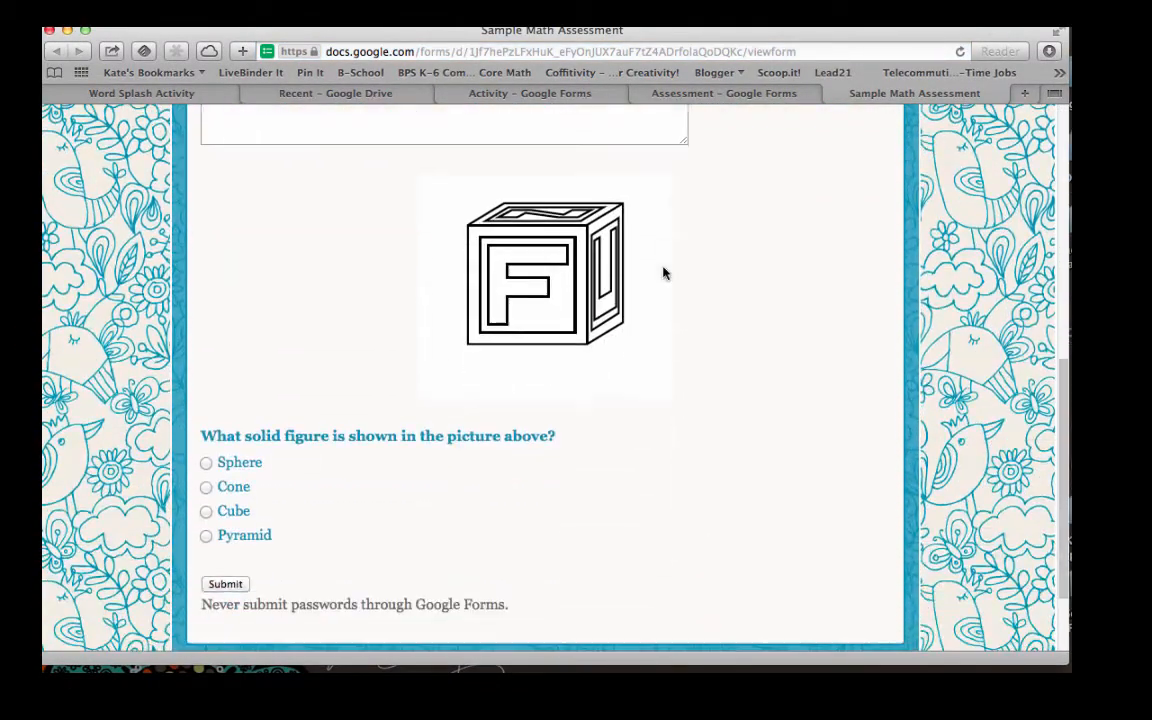
scroll(507, 453, up, 8)
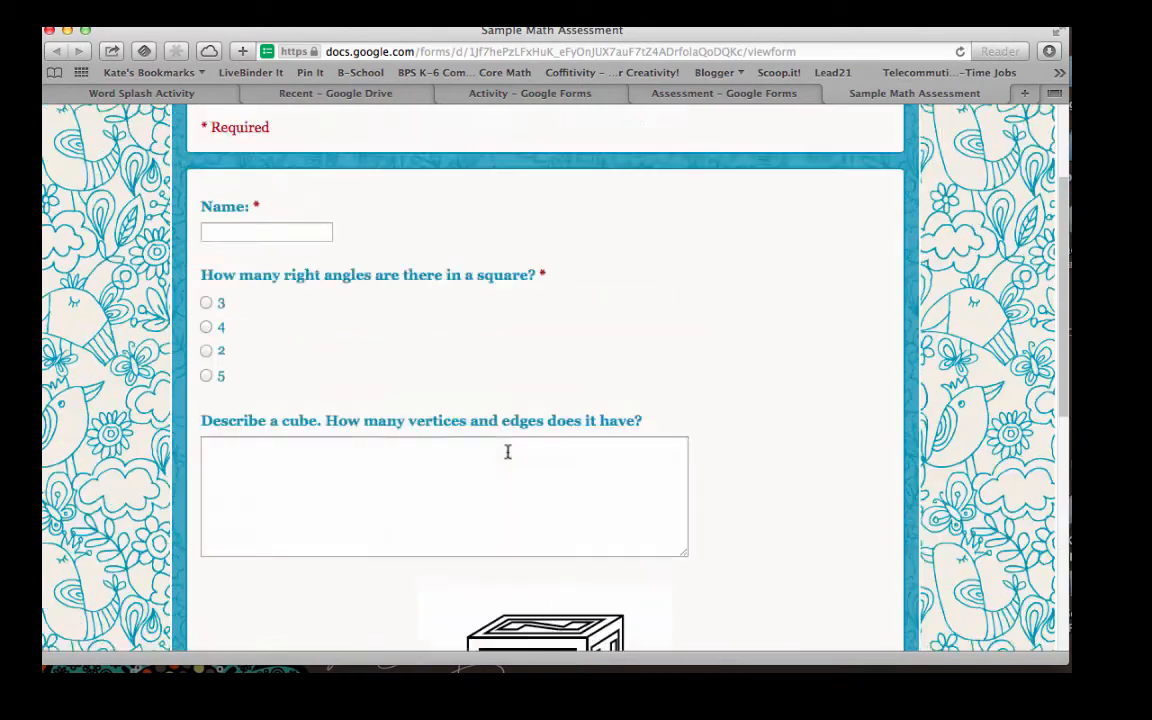
scroll(508, 452, down, 2)
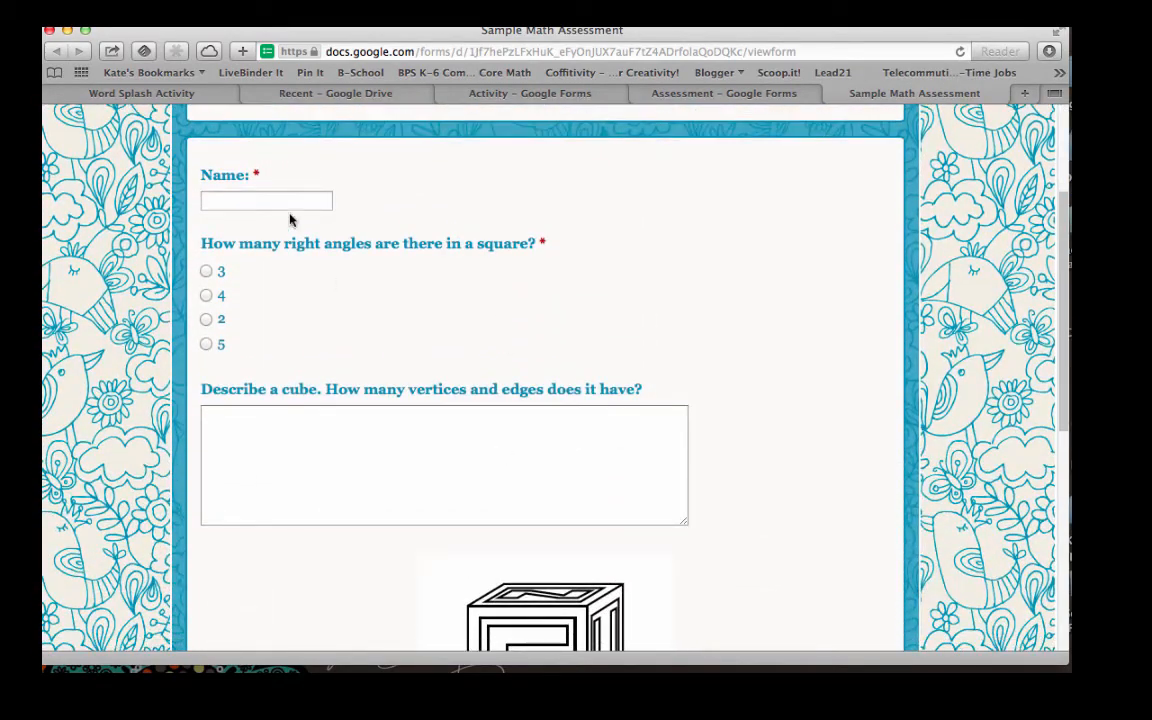
click(283, 201)
scroll(283, 205, down, 5)
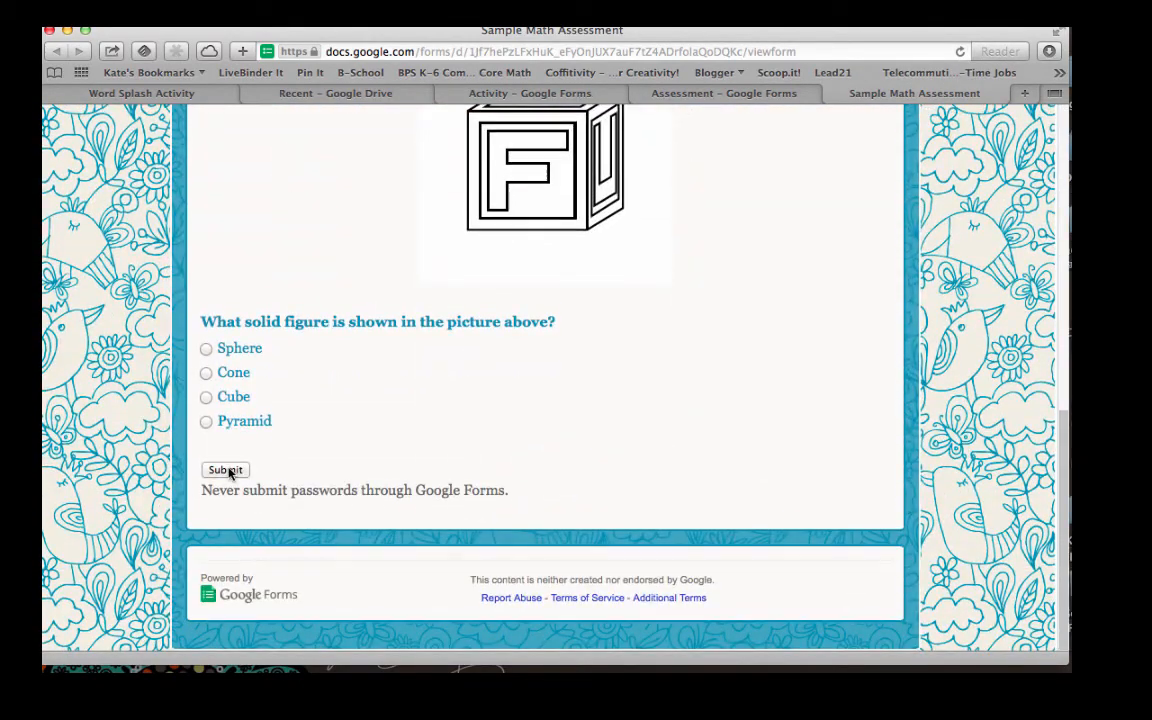